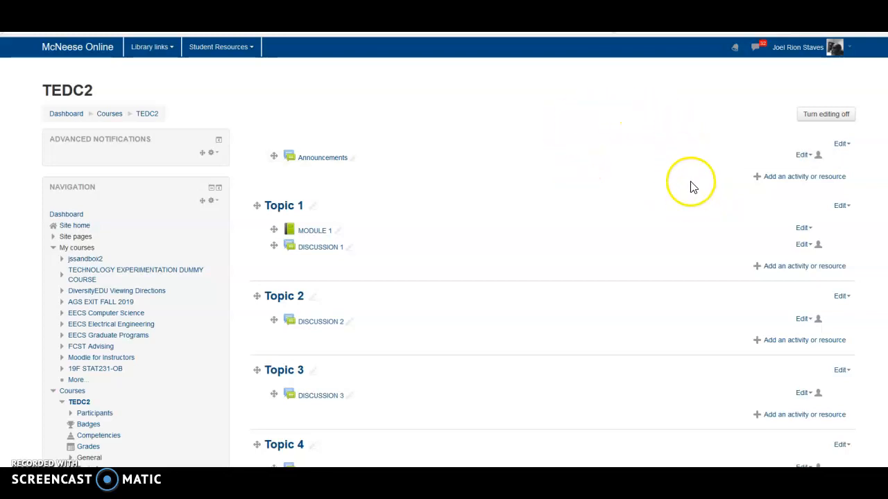
Review the activities in each topic of the TEDC2 course page, including the discussions, reports and midterm
scroll(598, 137, down, 8)
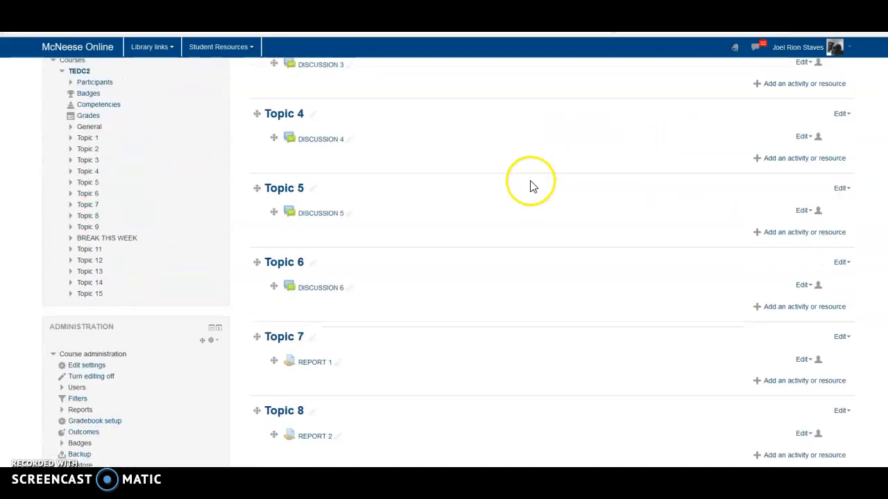
scroll(529, 186, down, 3)
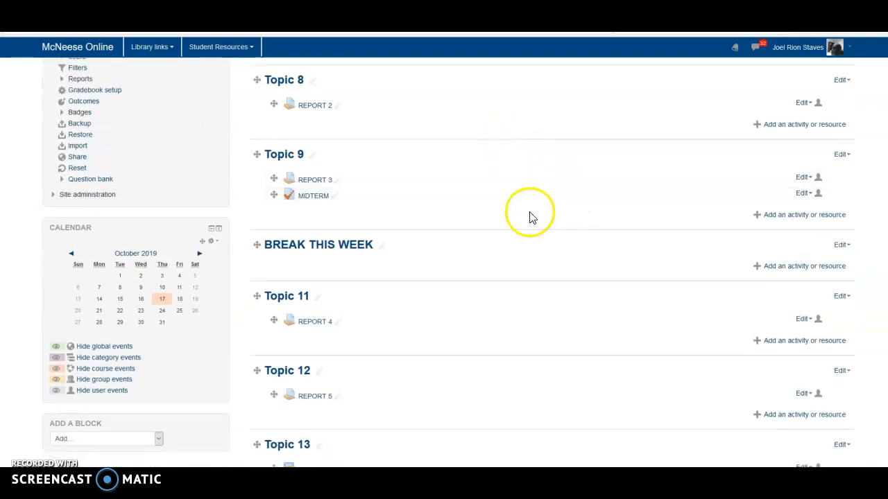
scroll(555, 267, up, 6)
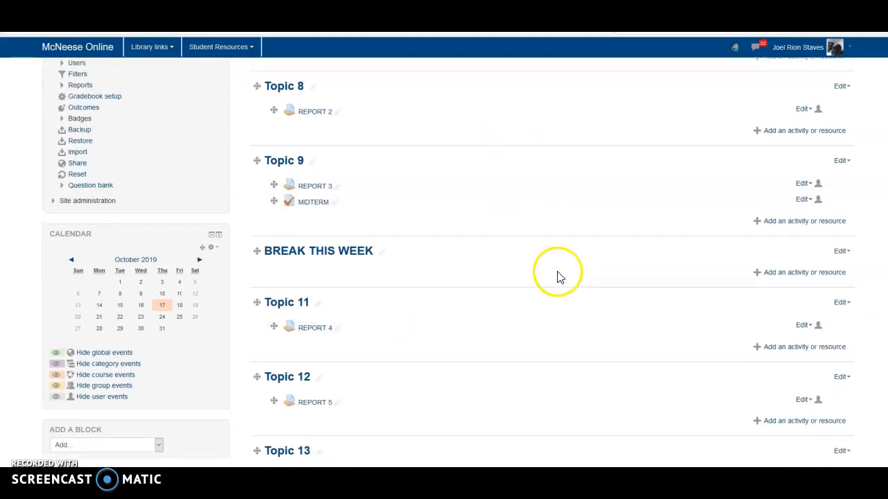
scroll(337, 202, up, 4)
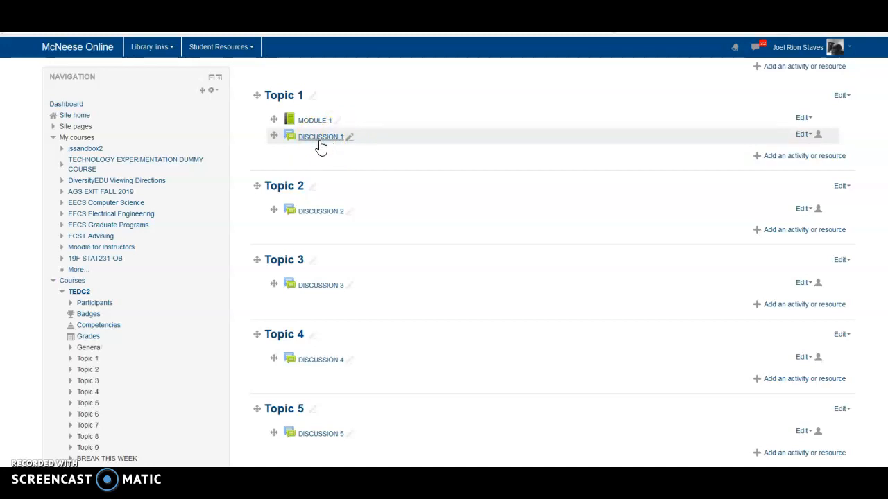
scroll(446, 240, down, 3)
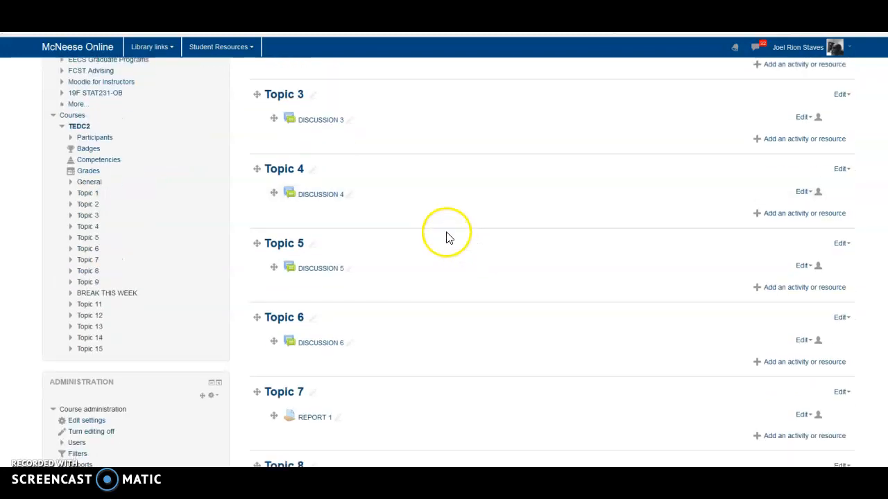
scroll(447, 232, down, 1)
scroll(448, 228, down, 2)
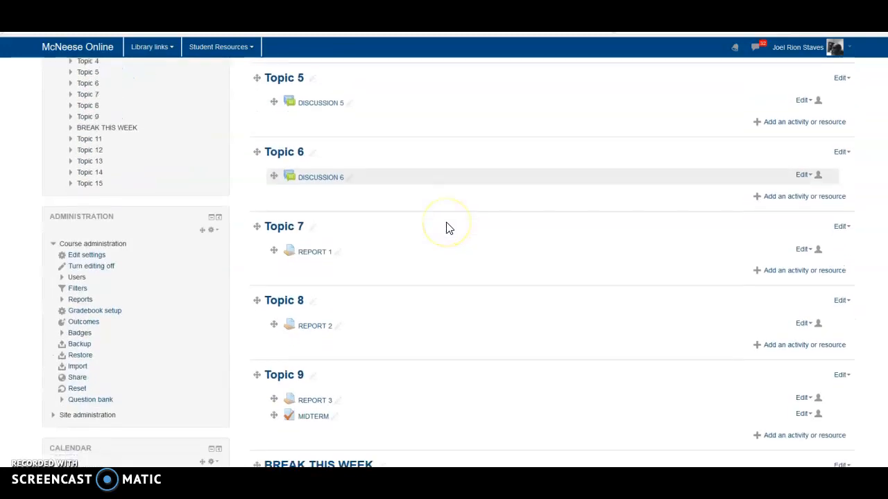
scroll(446, 226, down, 2)
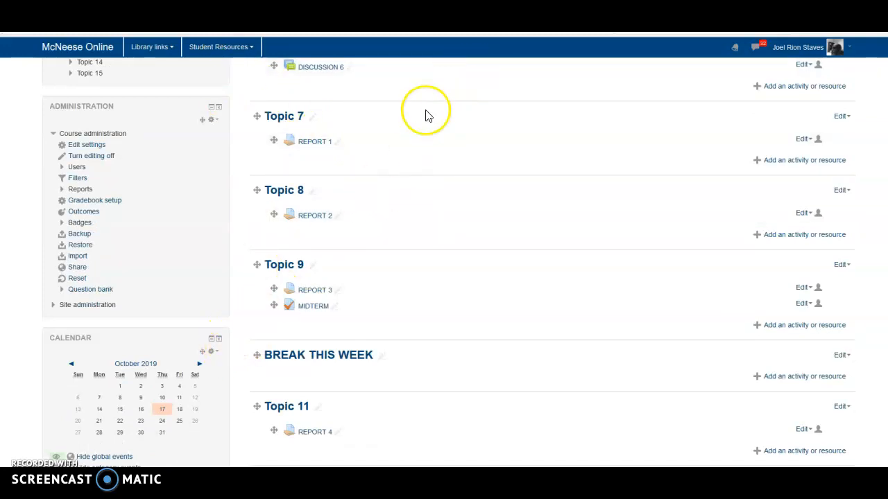
scroll(447, 232, up, 4)
scroll(367, 253, up, 3)
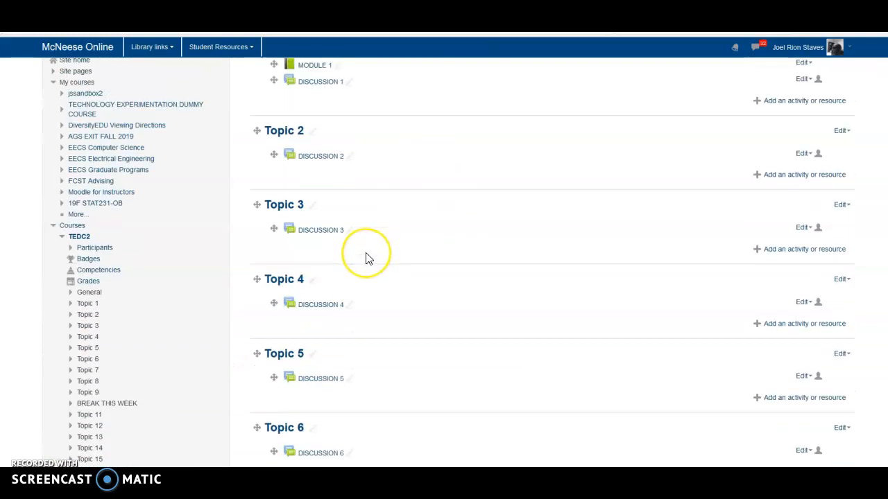
scroll(367, 258, up, 2)
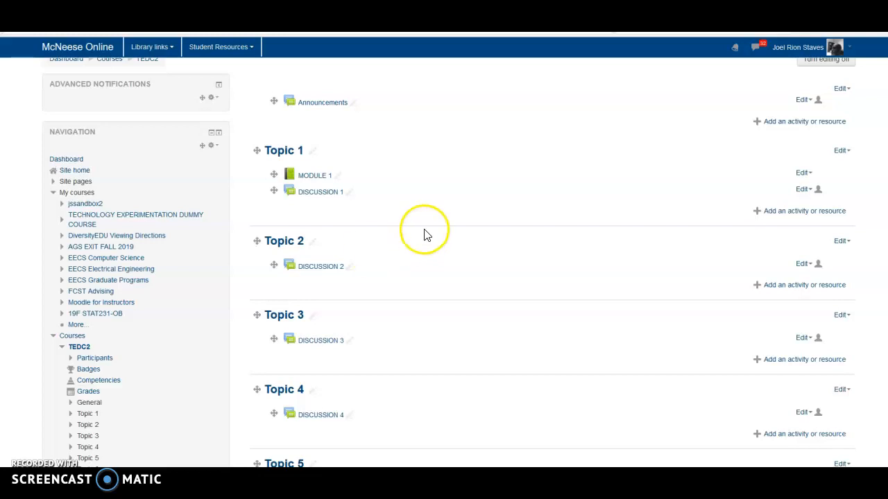
Examine the calendar block on the course page against the topics' discussions and reports
scroll(333, 372, down, 5)
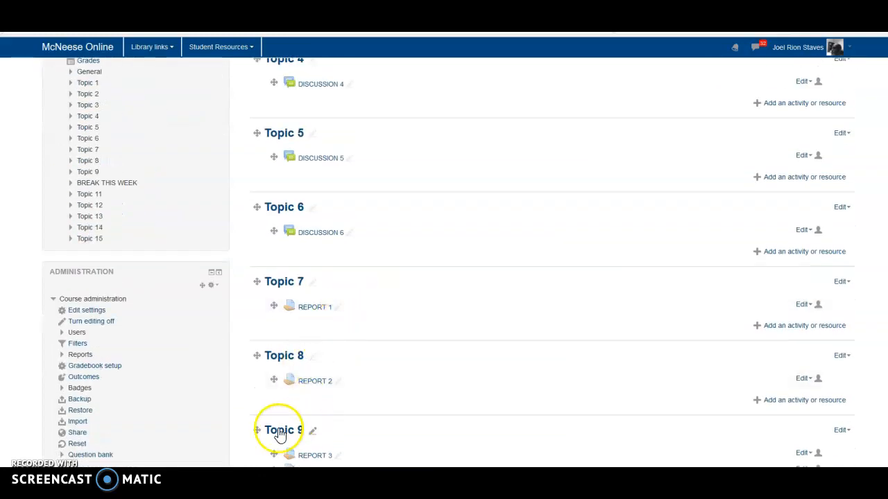
scroll(228, 343, down, 3)
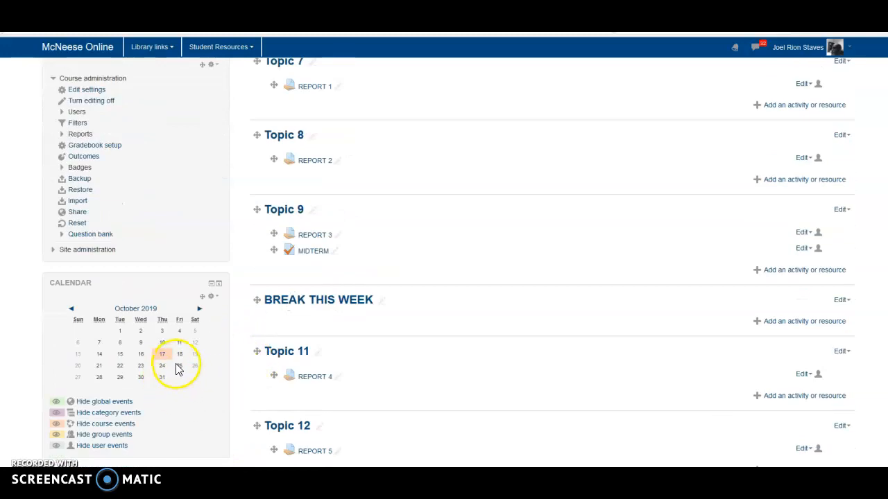
mouse_move(162, 359)
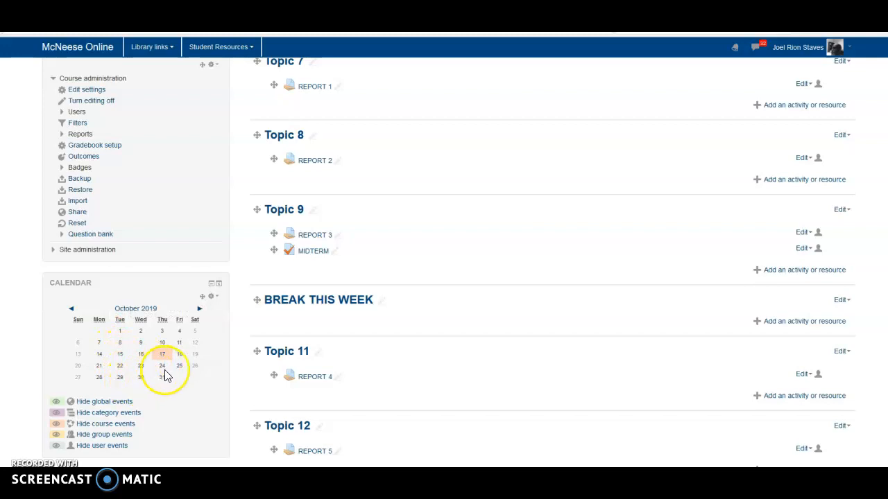
scroll(280, 378, up, 6)
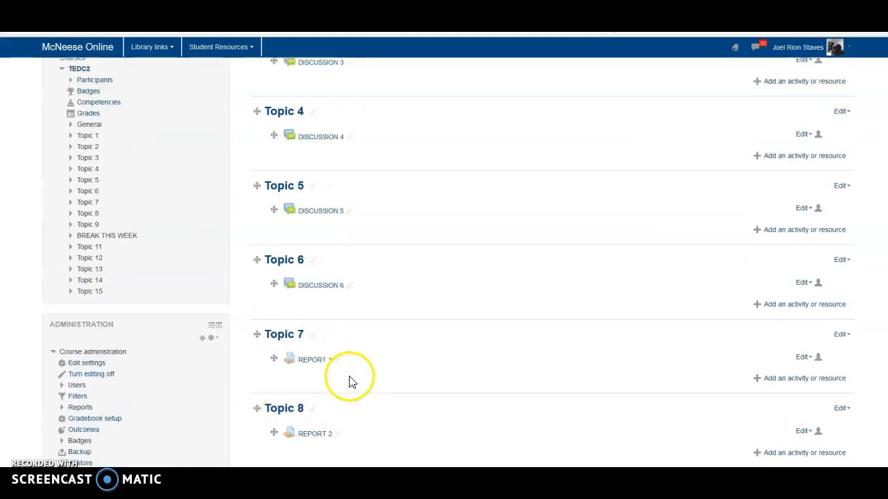
scroll(394, 401, up, 1)
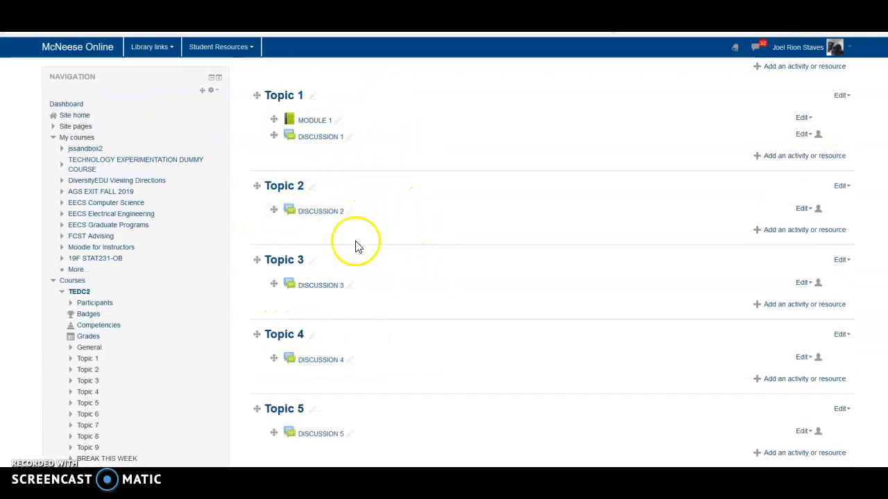
scroll(455, 240, up, 1)
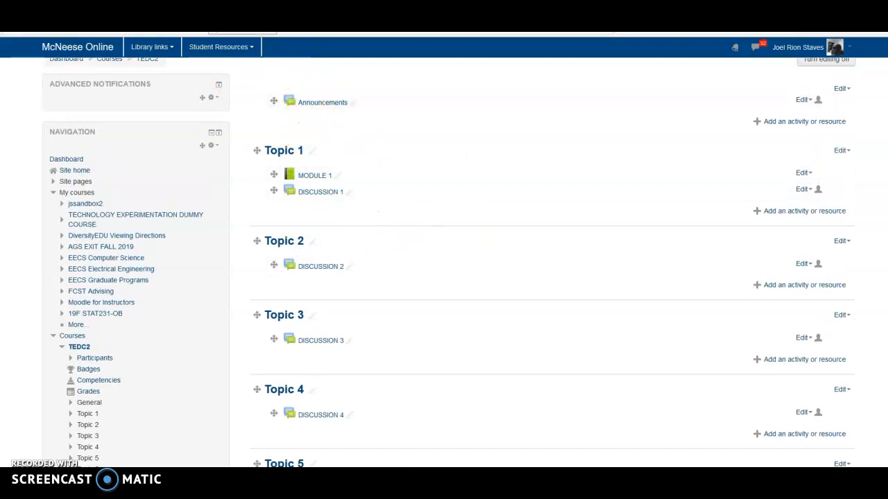
Open Google Calendar at calendar.google.com in a new browser tab
click(200, 14)
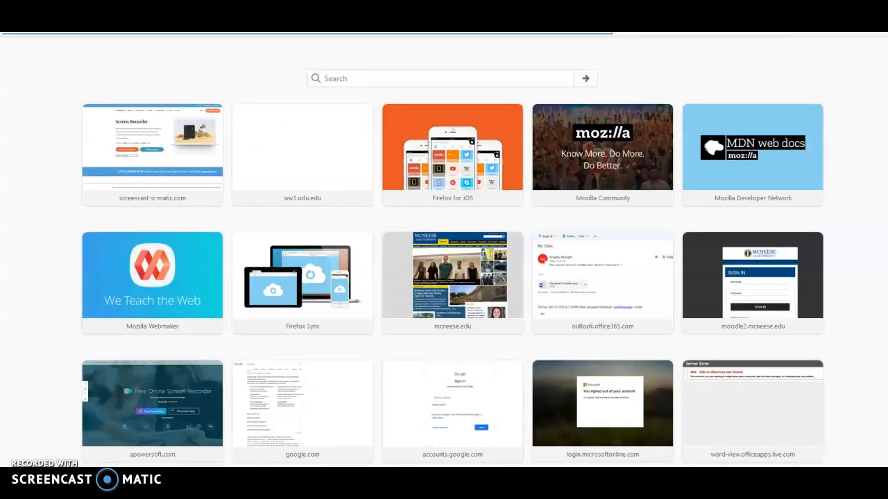
text(calend)
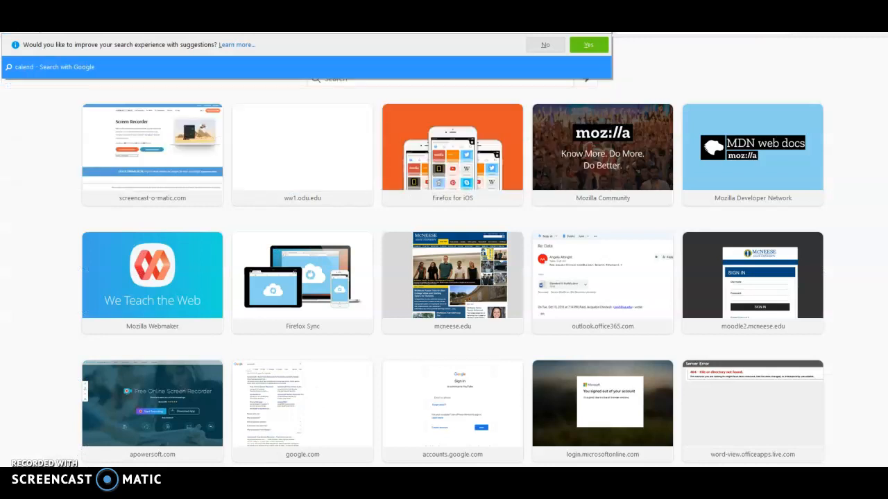
text(ar.google.com)
key(Return)
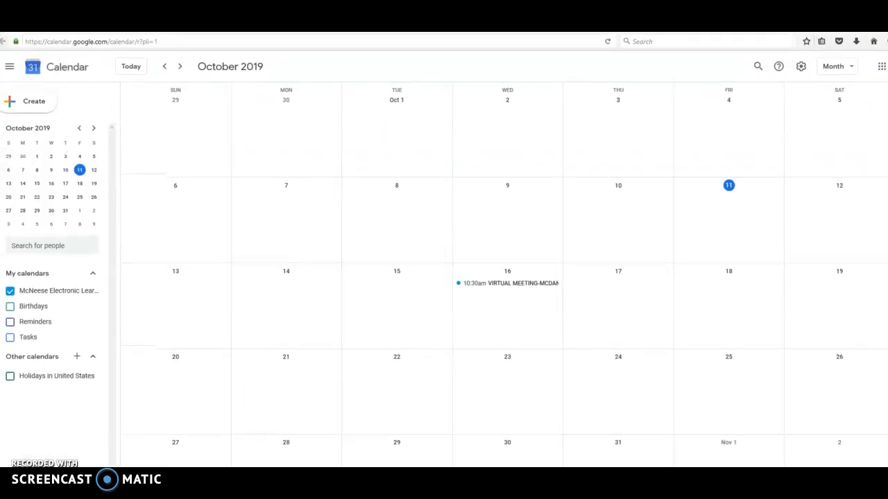
Create a new calendar named DEADLINE DATES and return to the month view
click(77, 358)
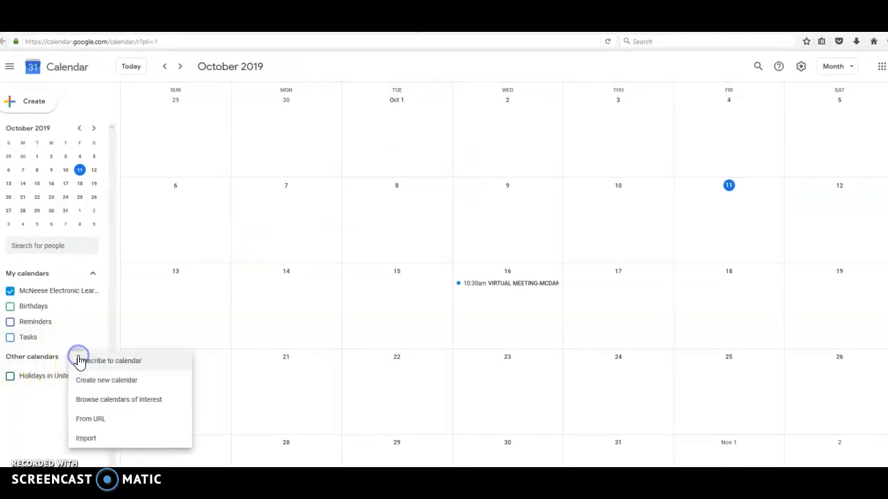
click(104, 382)
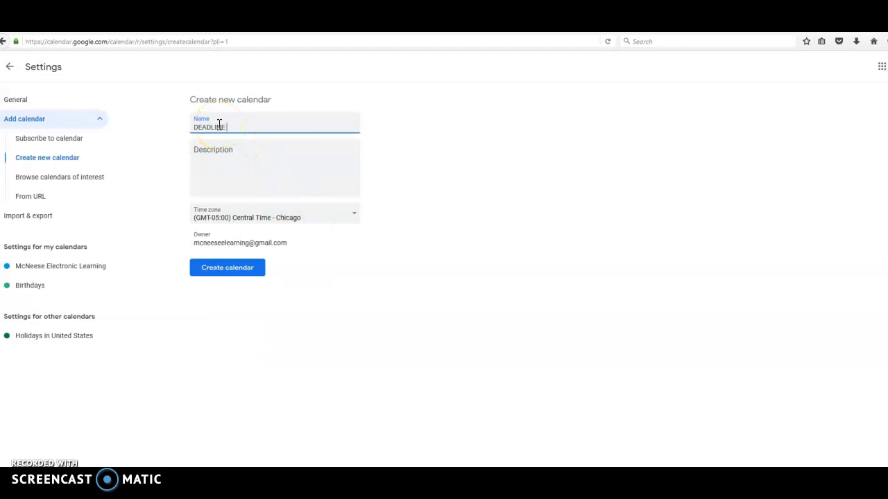
click(236, 275)
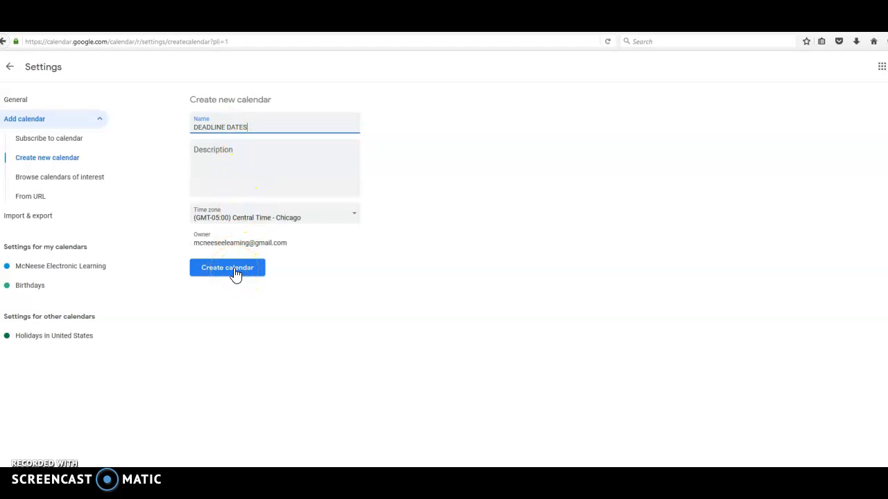
click(236, 275)
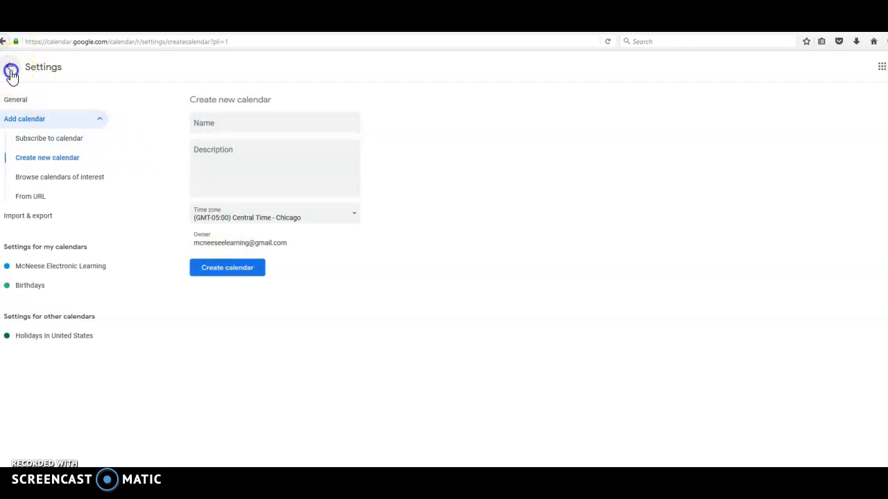
click(10, 70)
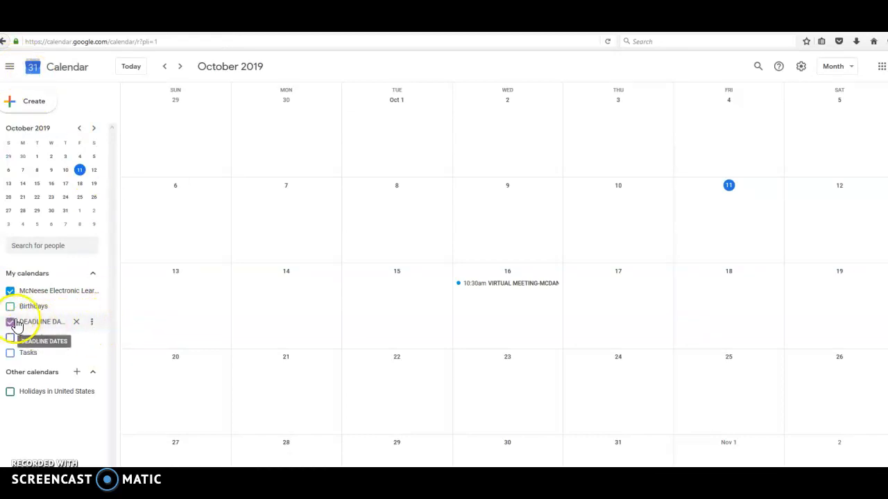
Display only the DEADLINE DATES calendar and start a new event on October 17, 2019
click(92, 322)
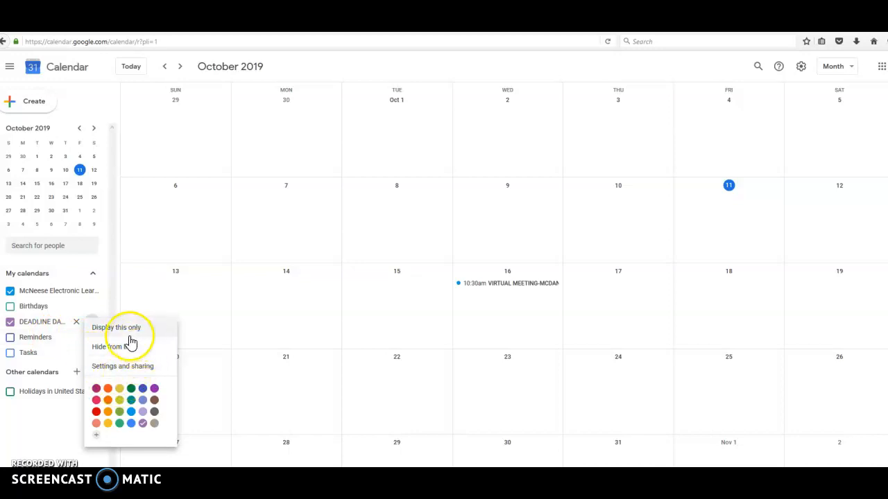
click(115, 332)
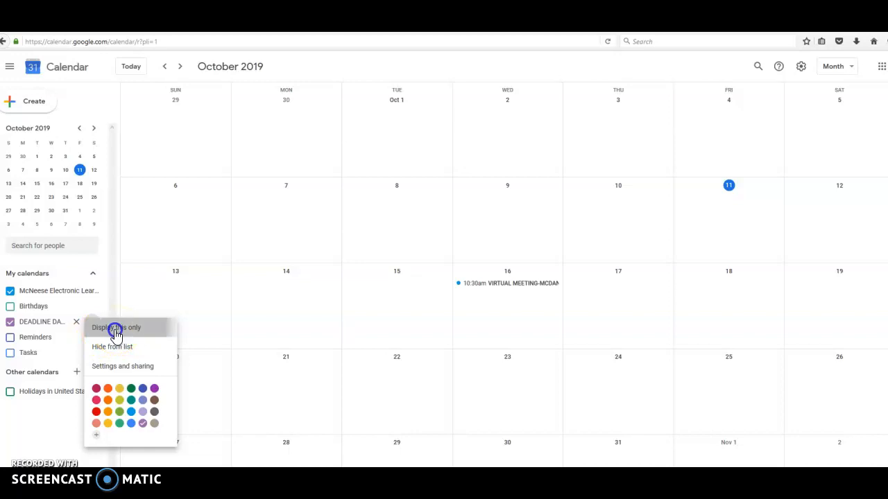
click(624, 338)
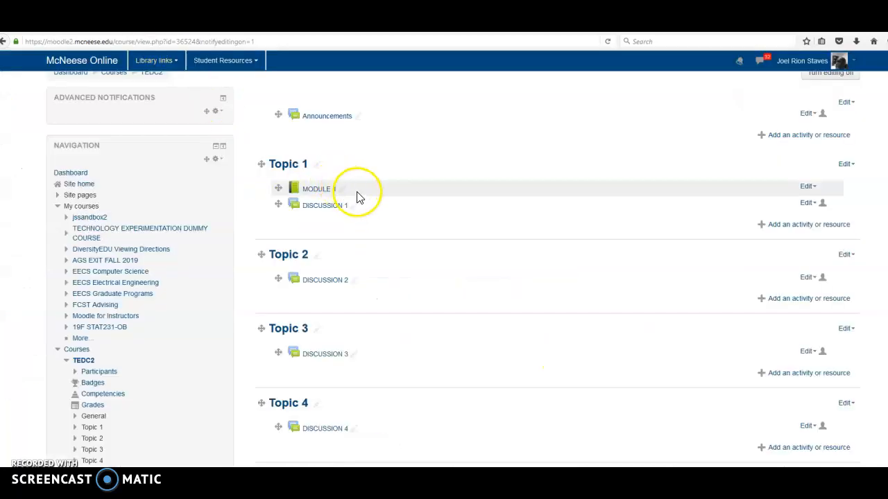
Switch to the Moodle course page and check which discussions and reports need deadlines
scroll(355, 196, down, 3)
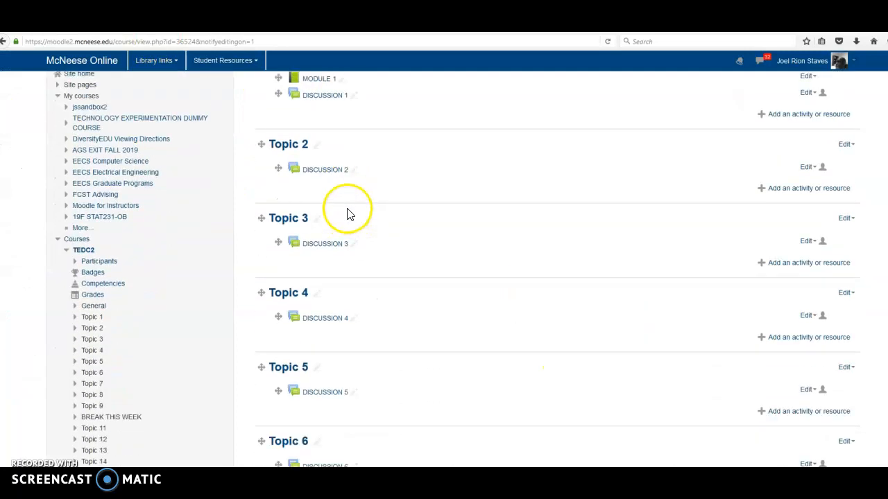
scroll(348, 215, down, 5)
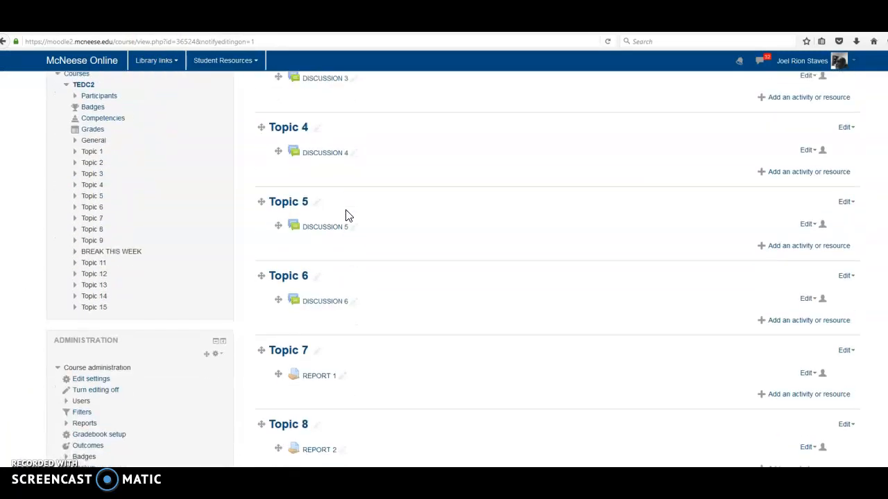
scroll(348, 216, down, 7)
scroll(375, 229, up, 1)
click(400, 243)
scroll(400, 243, up, 10)
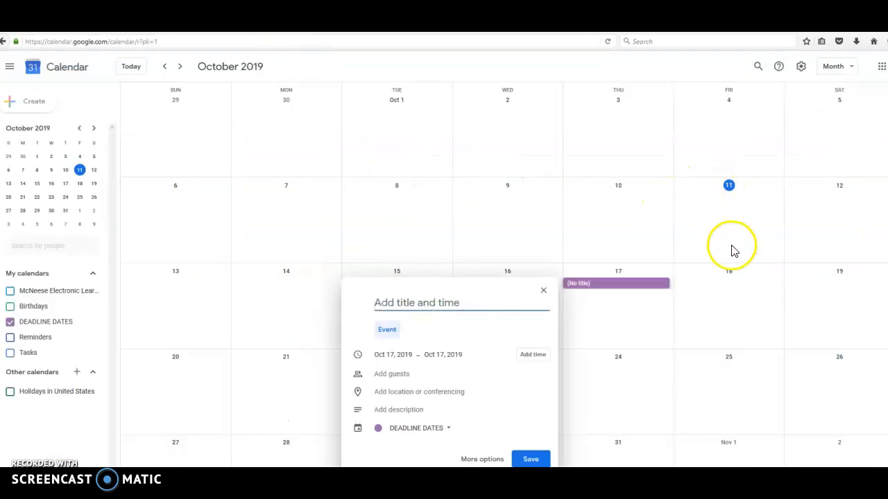
Discard the October 17 draft and start a detailed event titled DISCUSSION DUE on December 20, 2019
scroll(708, 224, down, 1)
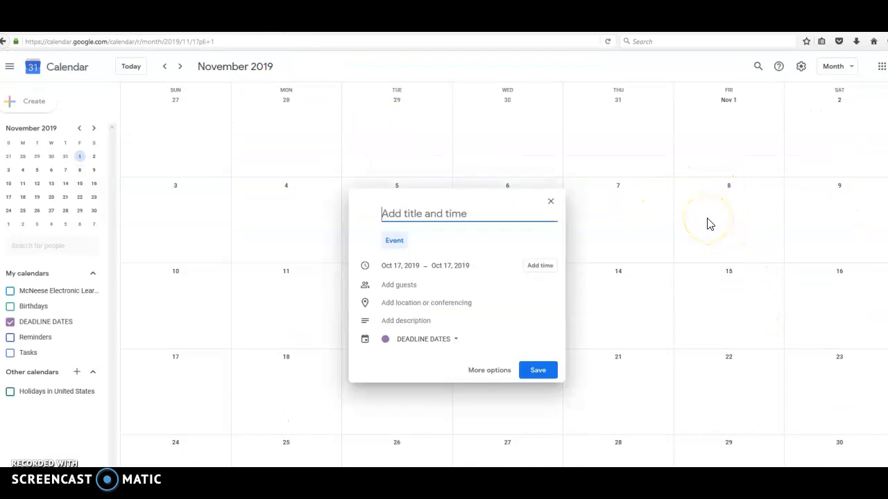
scroll(718, 274, down, 1)
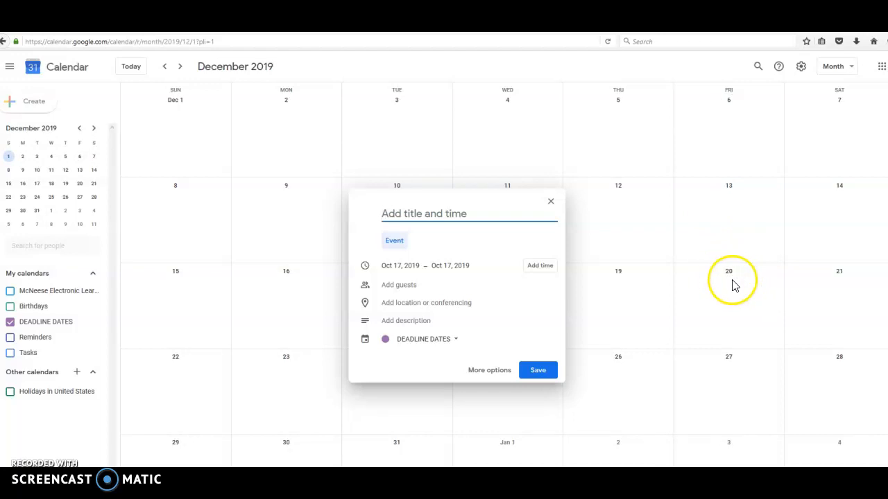
click(717, 283)
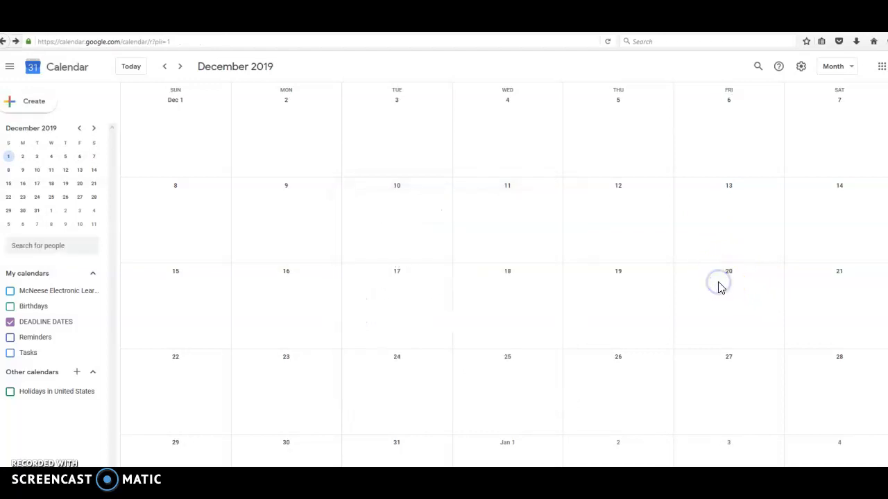
double_click(714, 285)
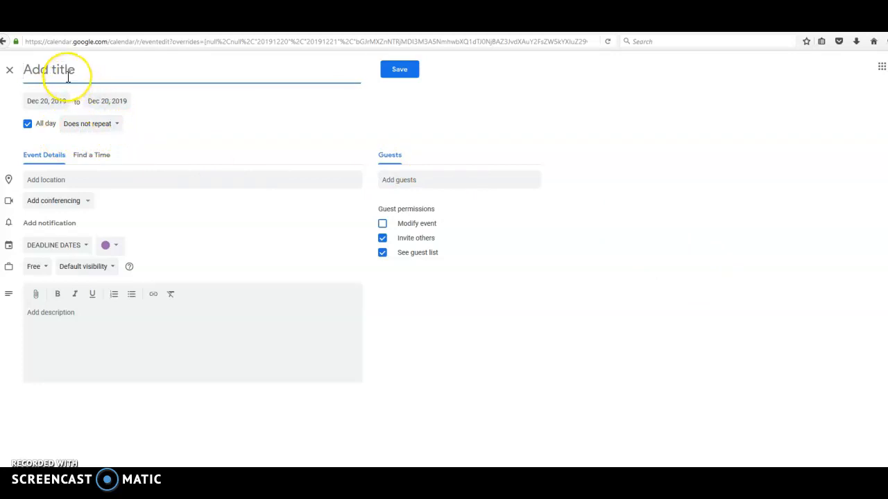
text(DISCUSSION DUE)
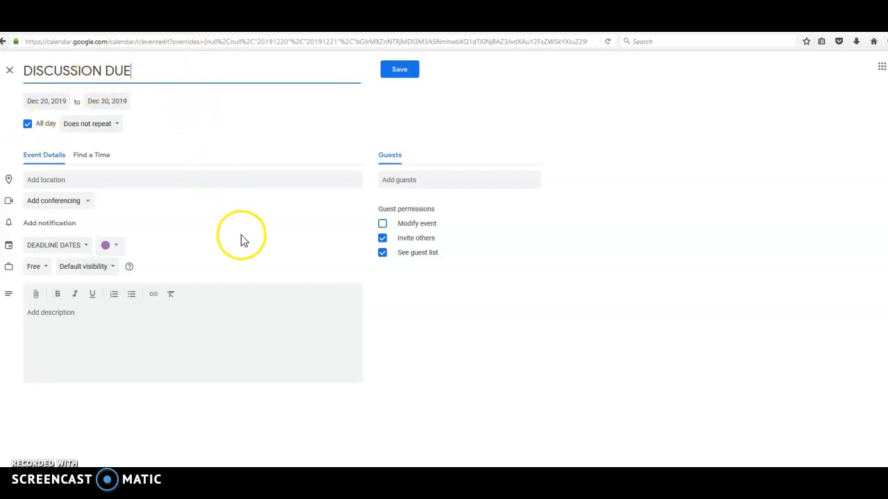
Set the DISCUSSION DUE event's date to October 25, 2019
click(61, 102)
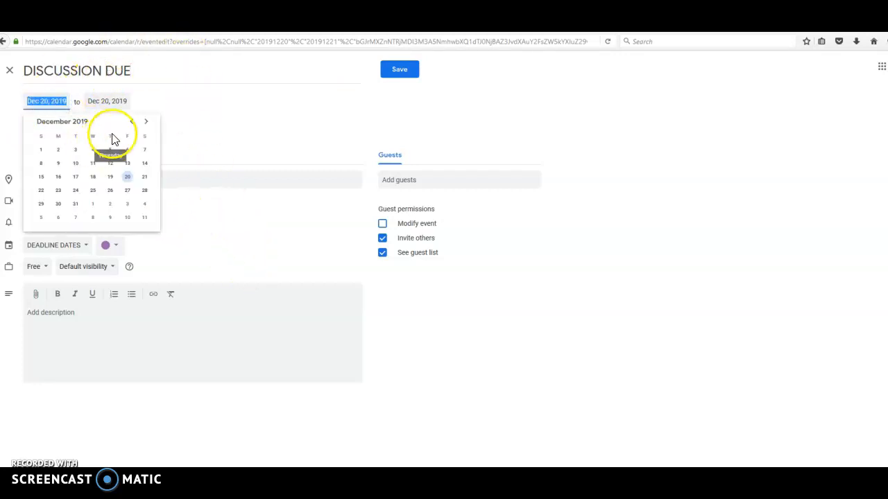
click(131, 121)
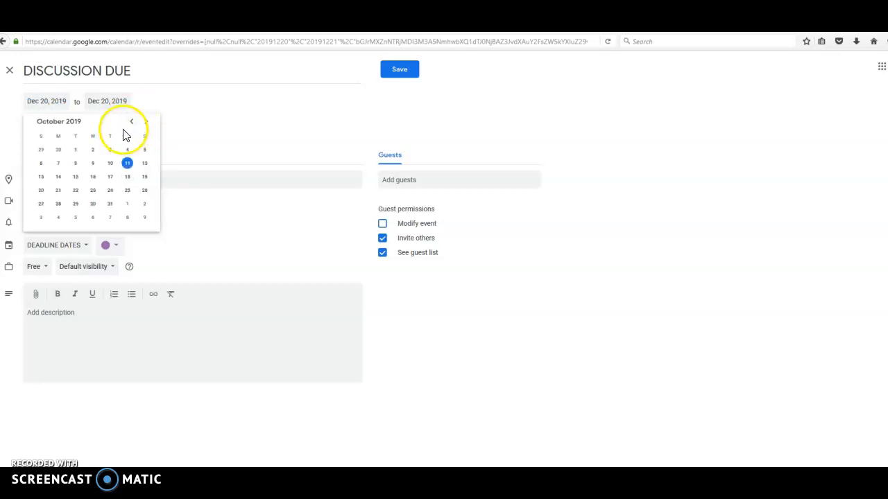
click(128, 192)
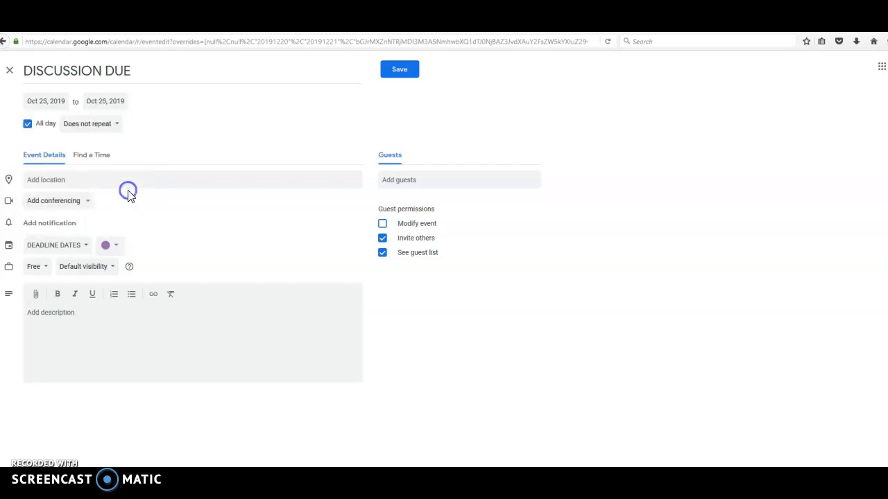
click(118, 132)
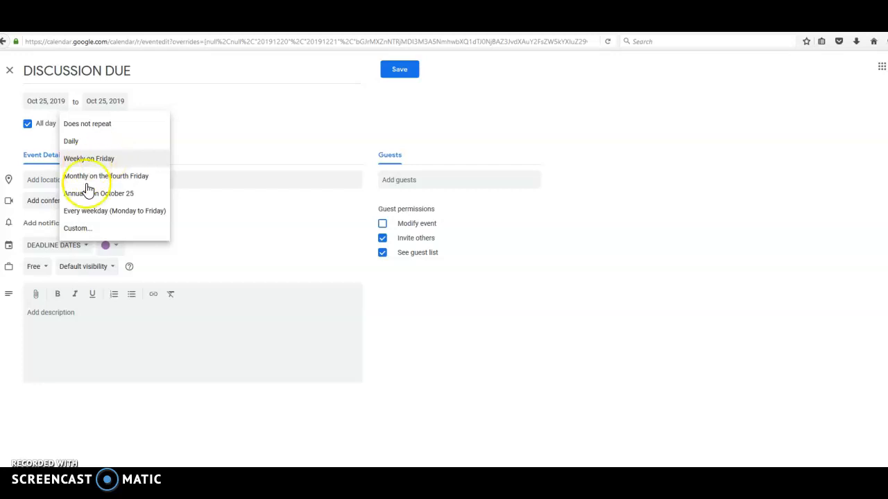
click(33, 128)
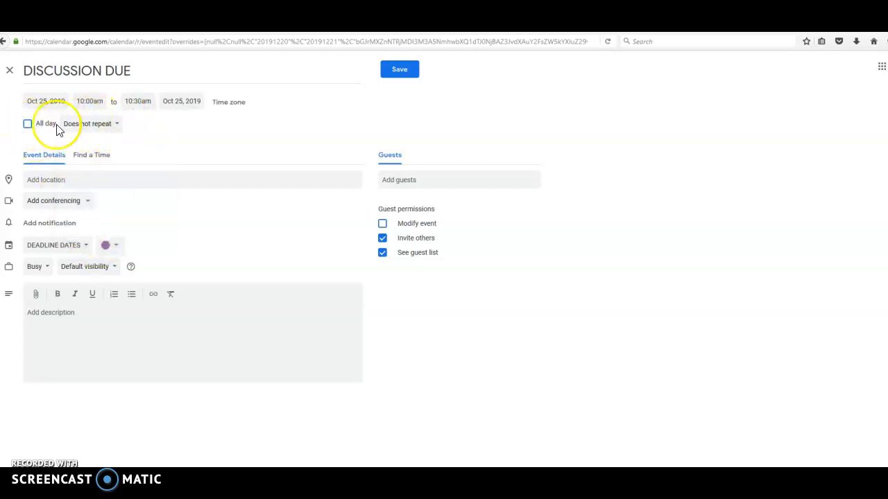
click(27, 125)
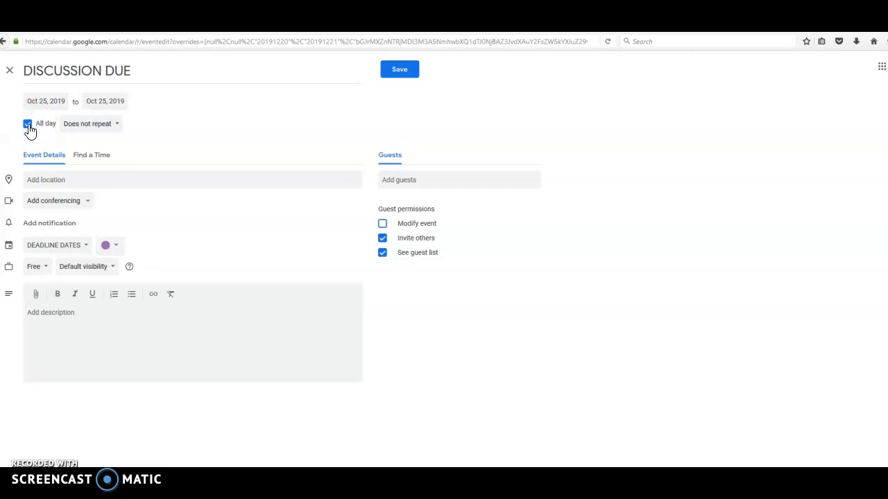
click(28, 125)
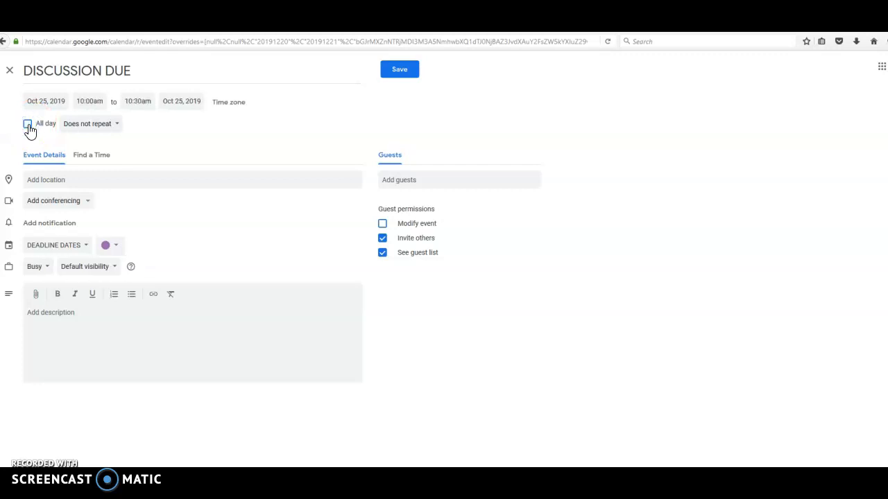
click(27, 126)
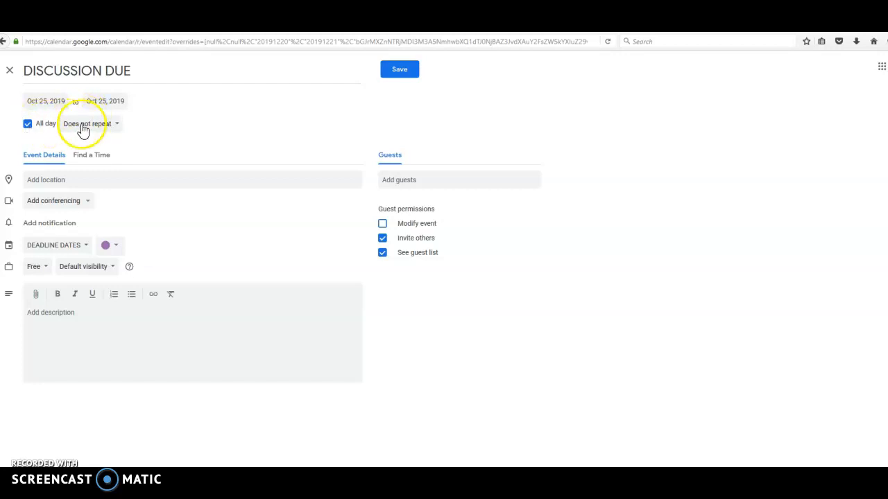
Set a custom recurrence repeating every 1 week on Friday, ending after 7 occurrences, and save the event
click(111, 127)
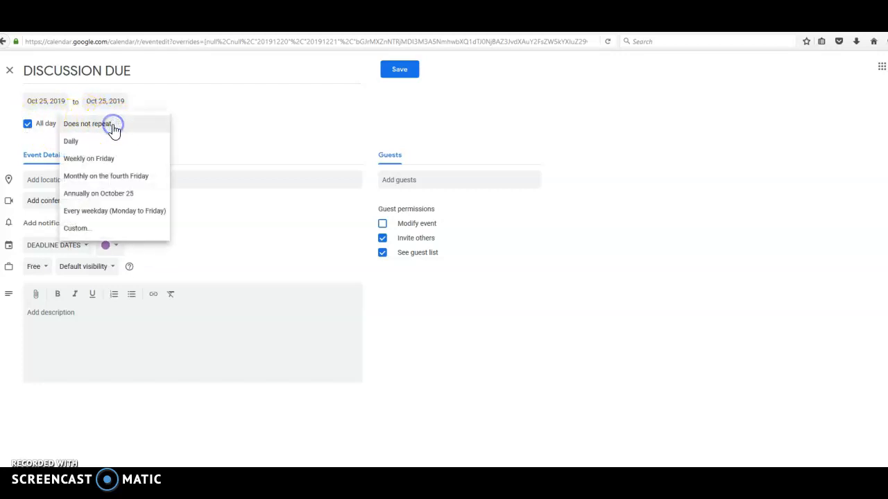
click(82, 229)
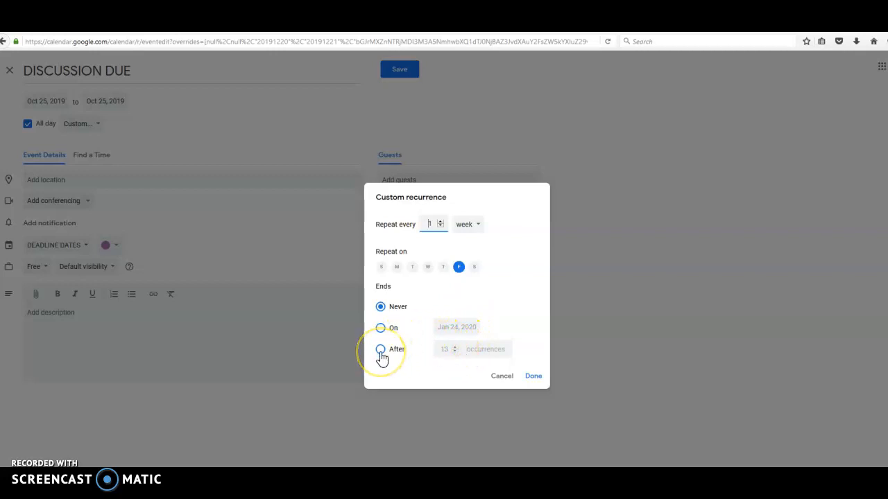
click(381, 354)
click(455, 351)
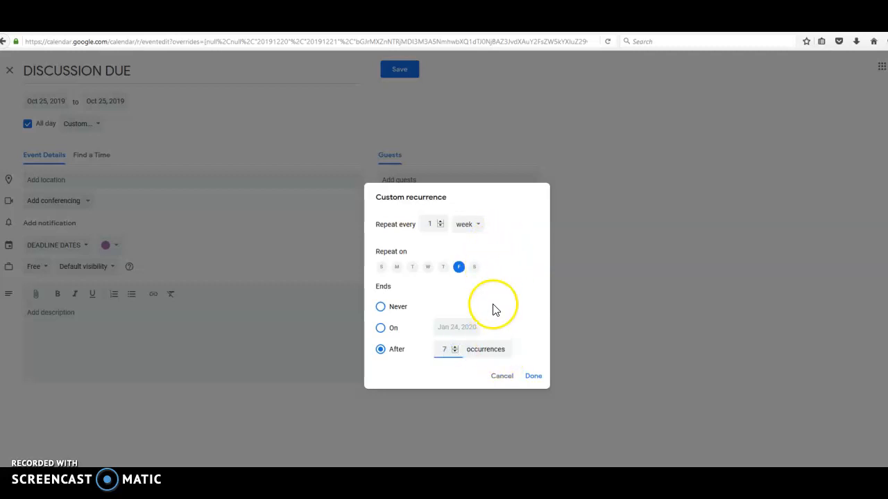
click(533, 376)
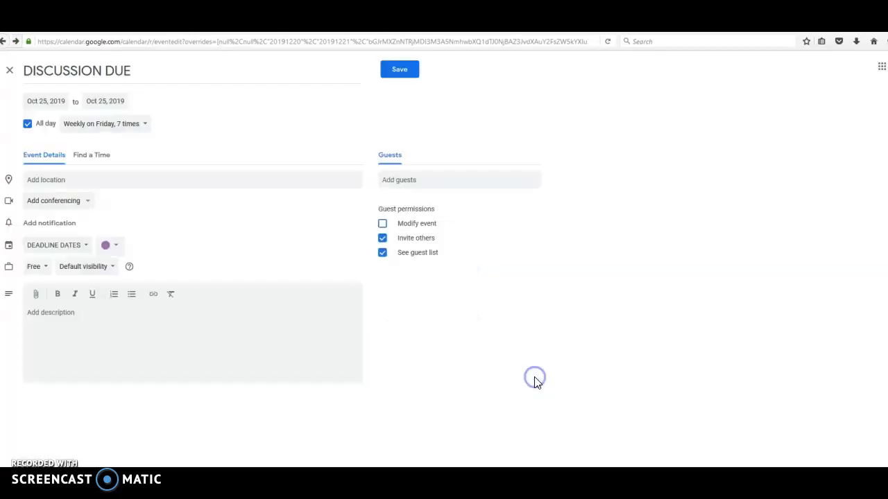
click(394, 78)
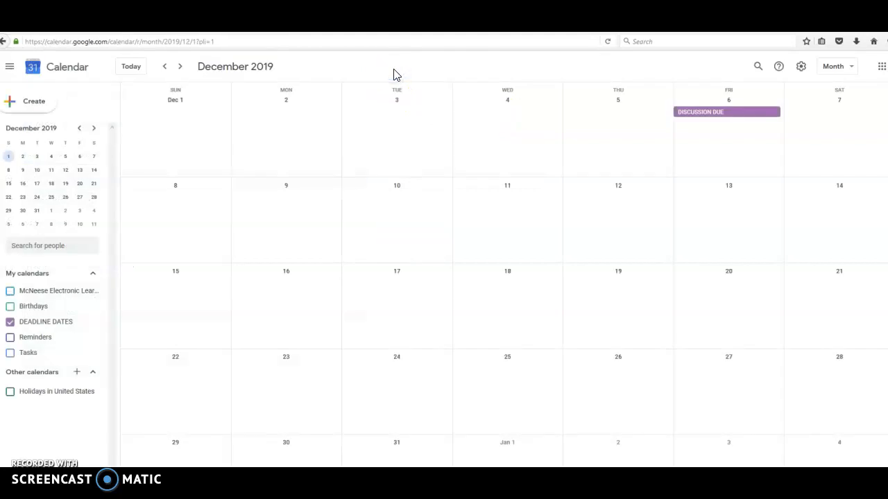
Review the recurring DISCUSSION DUE events from October through December 2019
scroll(726, 126, up, 1)
scroll(727, 125, up, 1)
scroll(728, 139, down, 1)
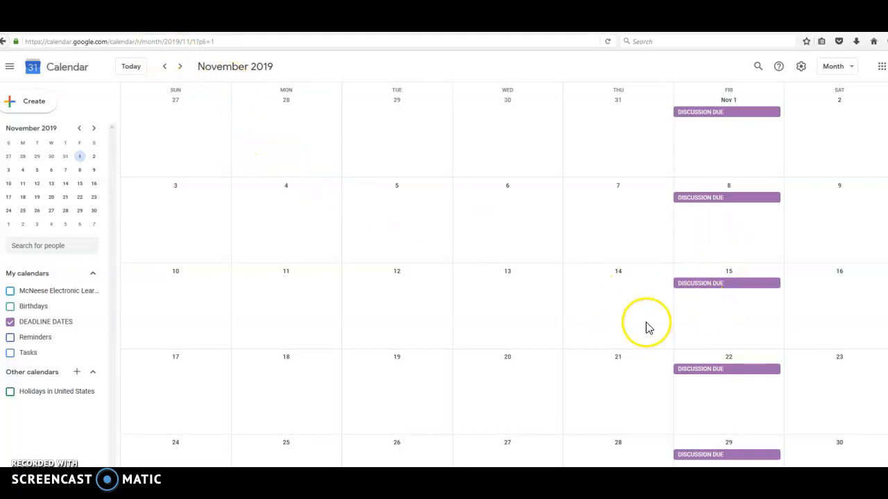
scroll(620, 426, down, 1)
scroll(620, 426, up, 1)
scroll(818, 416, down, 1)
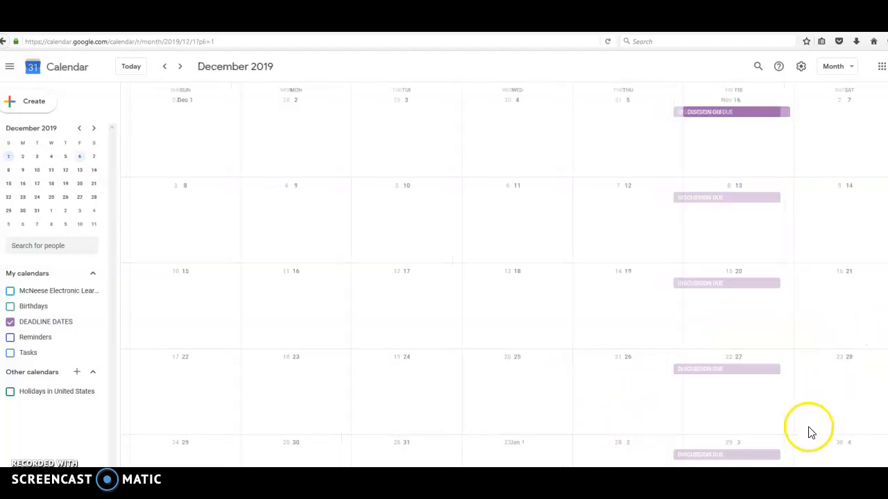
scroll(808, 440, up, 1)
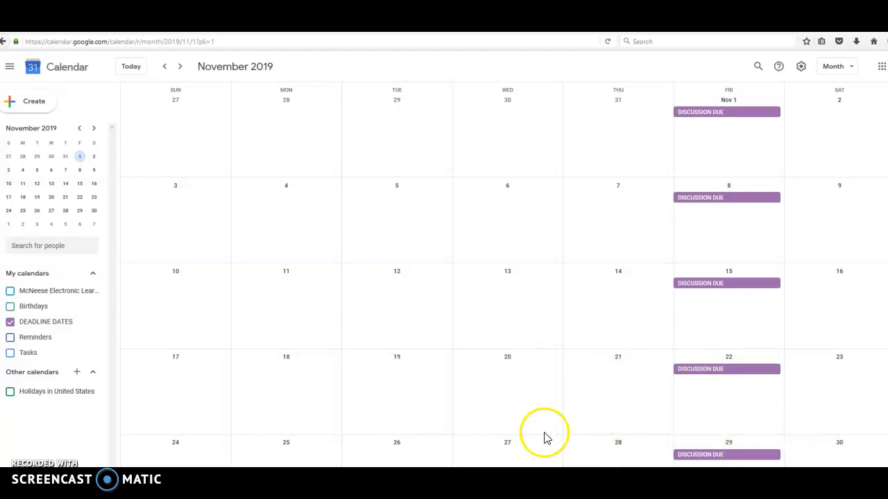
Add an event titled MIDTERM DUE BY 11:59 PM on November 13, 2019 to the DEADLINE DATES calendar
click(507, 293)
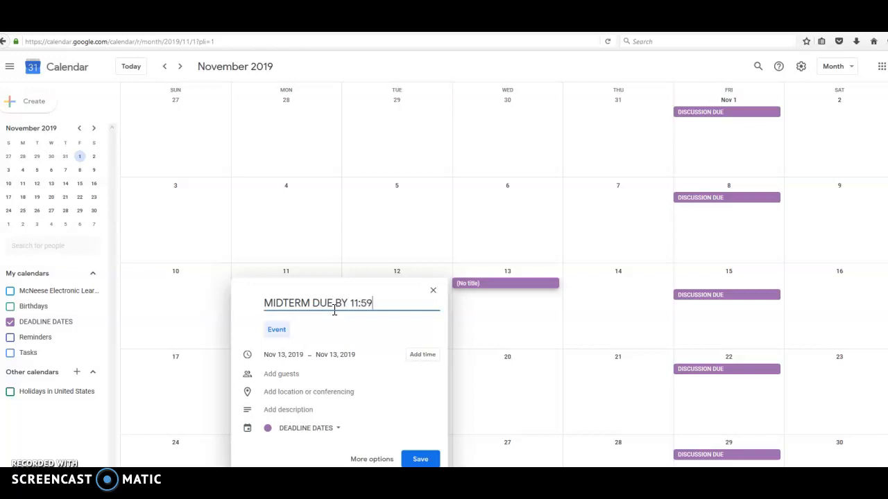
click(418, 460)
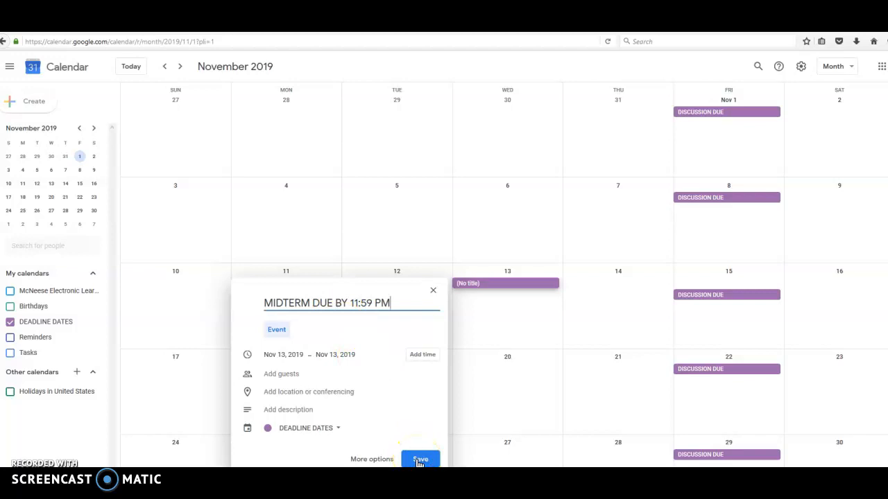
click(420, 460)
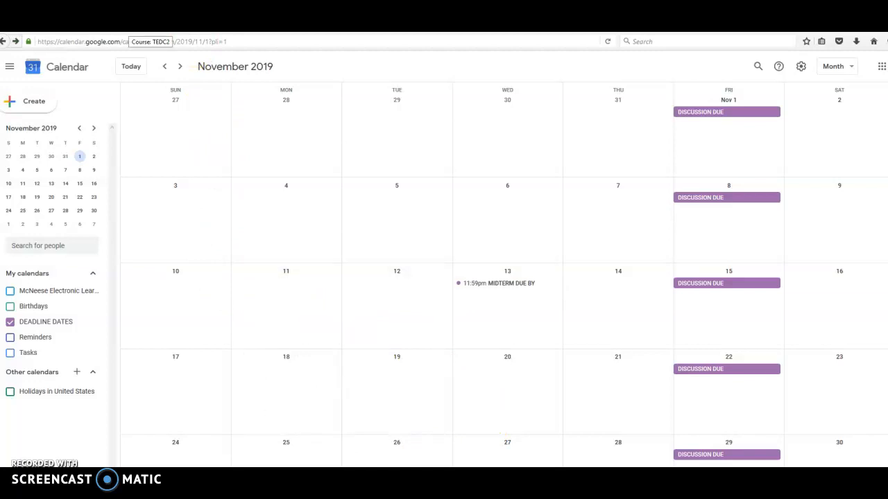
Open the DEADLINE DATES calendar's sharing settings and open the customization page for its embed code
mouse_move(74, 324)
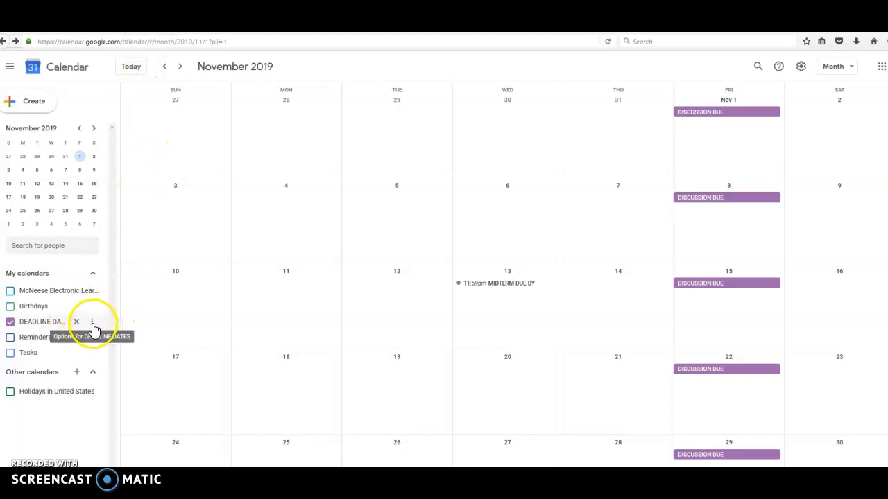
click(93, 324)
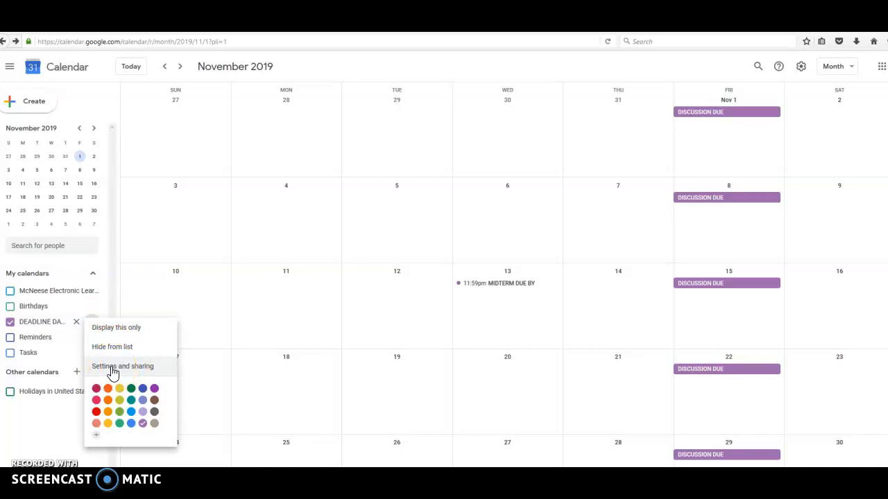
click(110, 367)
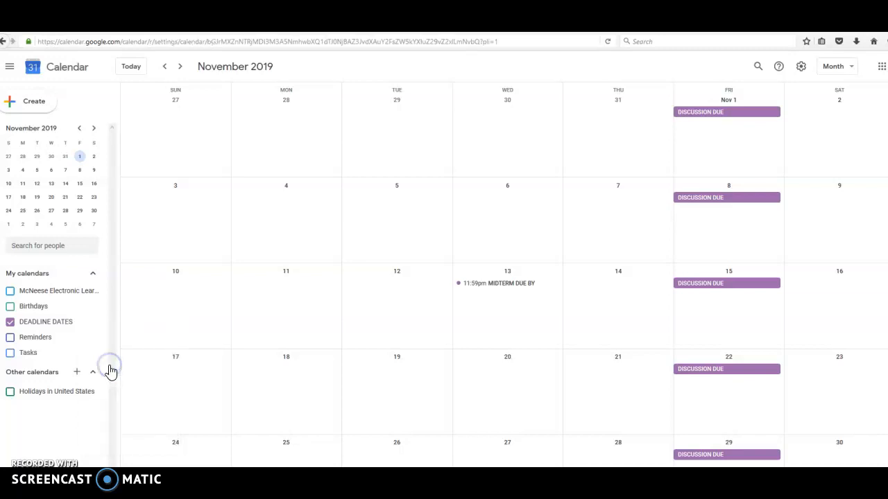
scroll(478, 263, down, 3)
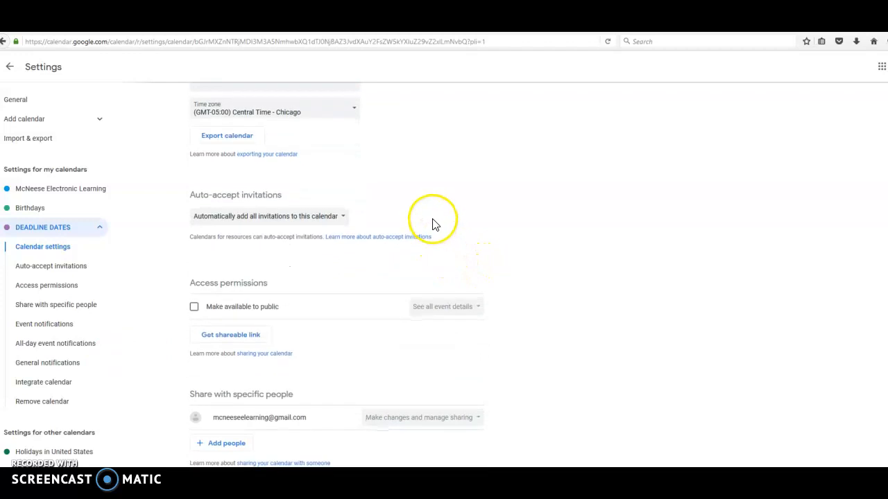
scroll(434, 224, down, 3)
scroll(461, 149, down, 4)
scroll(527, 241, down, 6)
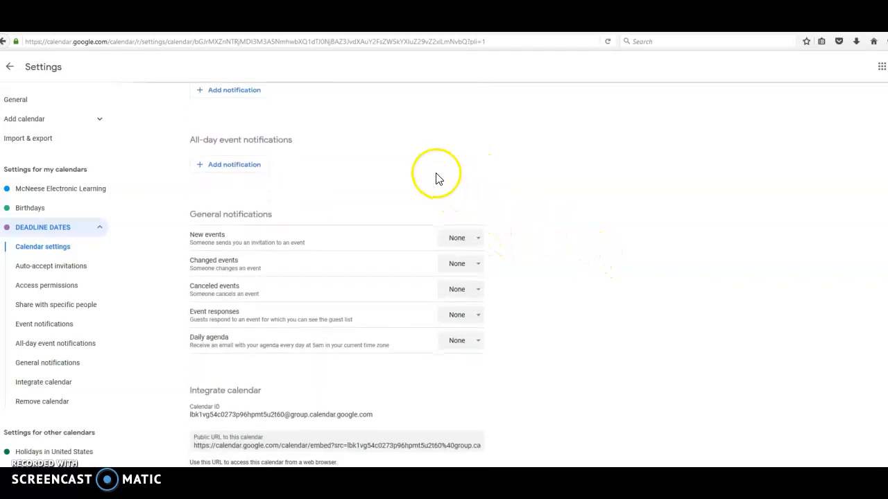
scroll(434, 167, down, 3)
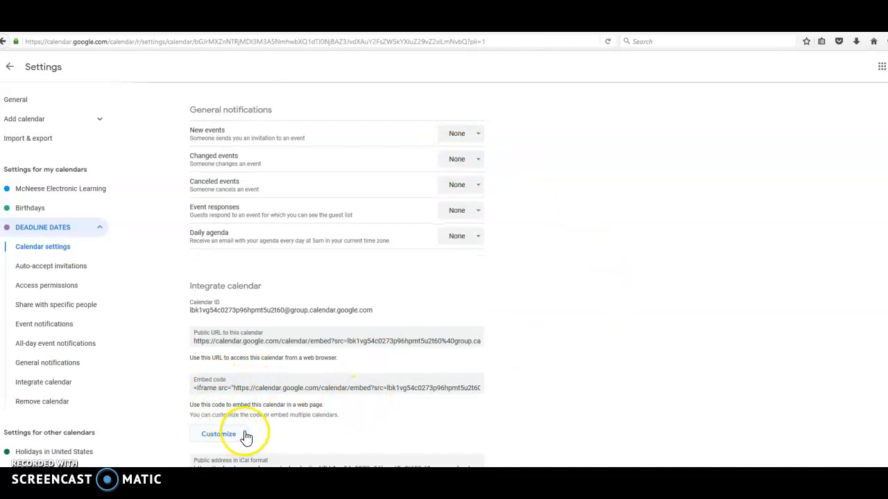
click(224, 434)
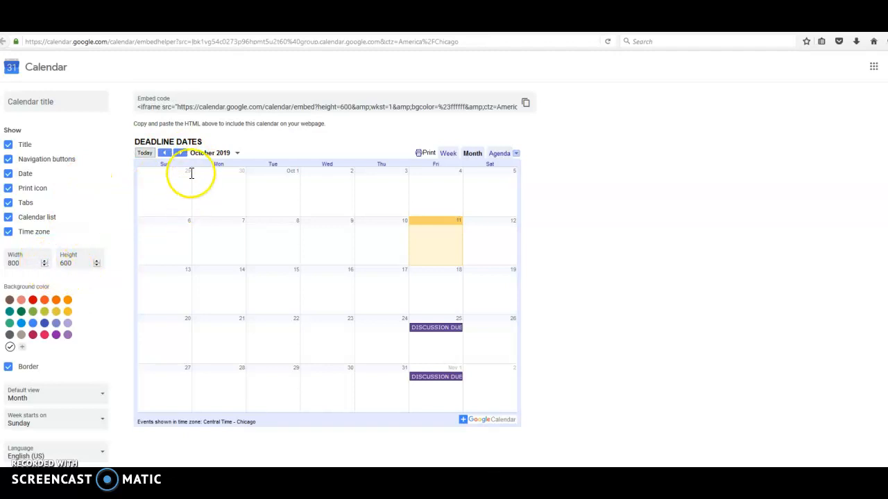
Set the embedded calendar's background to the custom color #be0952 and save the color
click(34, 312)
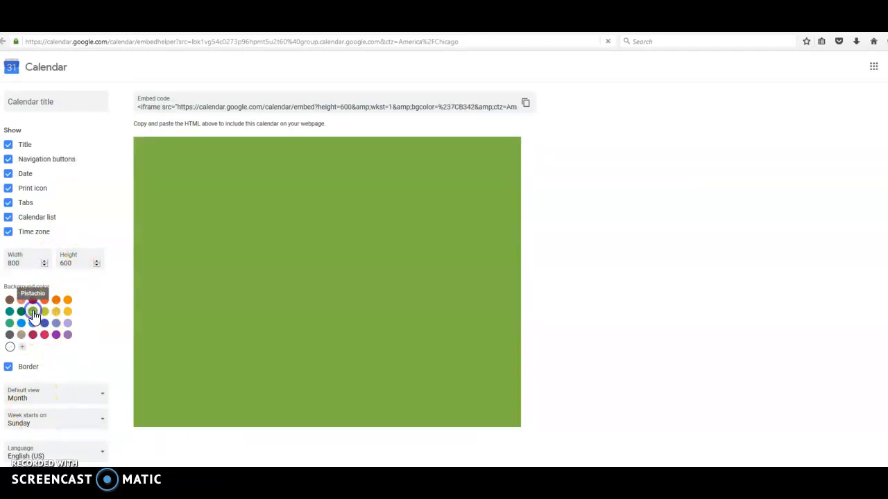
click(44, 313)
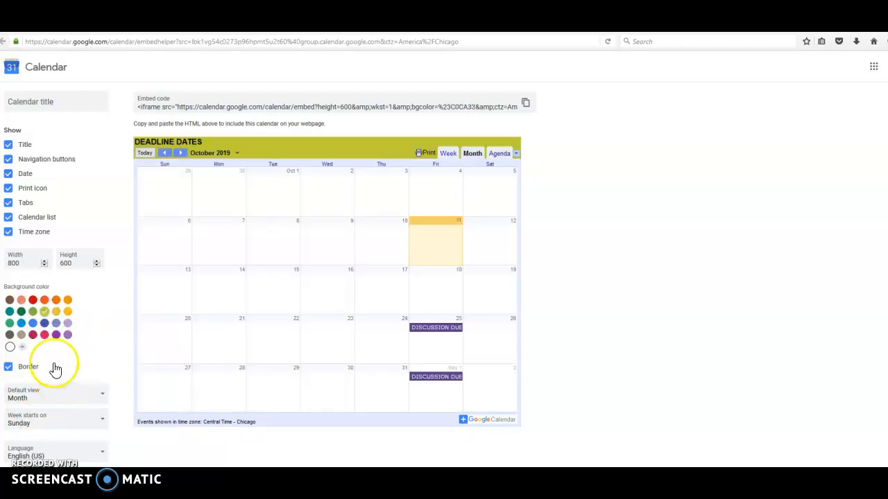
click(20, 348)
click(480, 281)
drag(459, 314, 440, 324)
drag(508, 325, 505, 268)
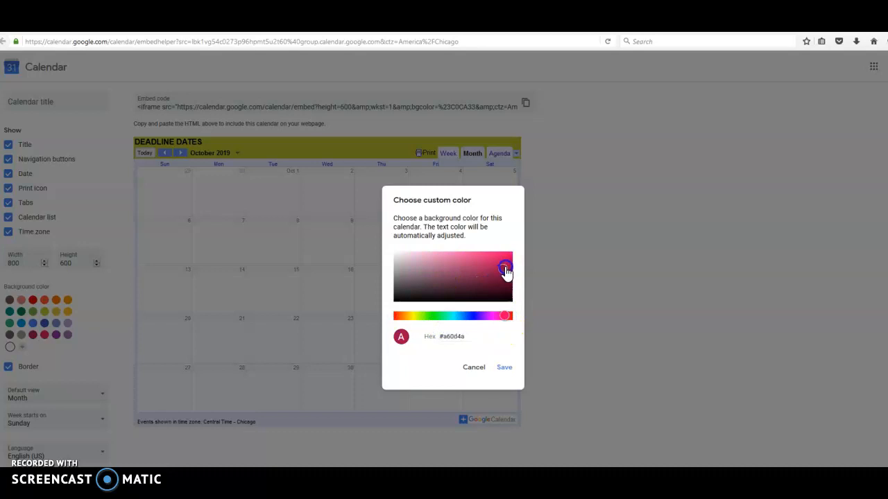
click(496, 382)
click(505, 374)
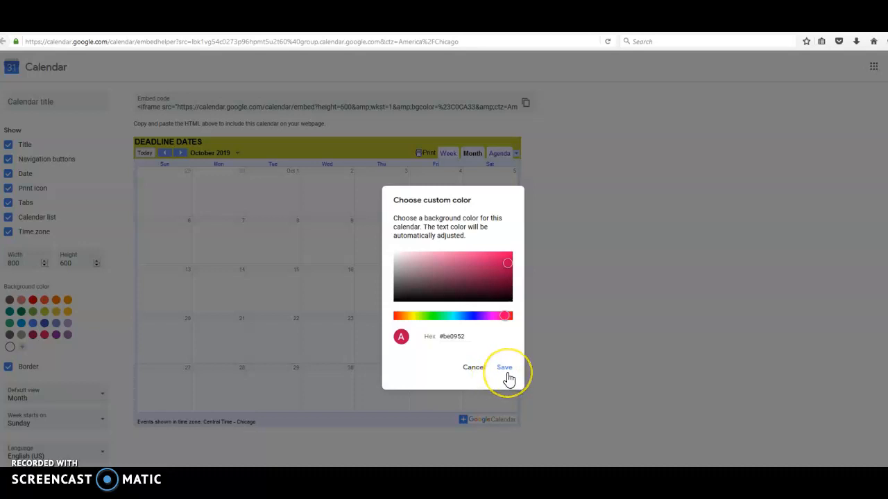
click(506, 373)
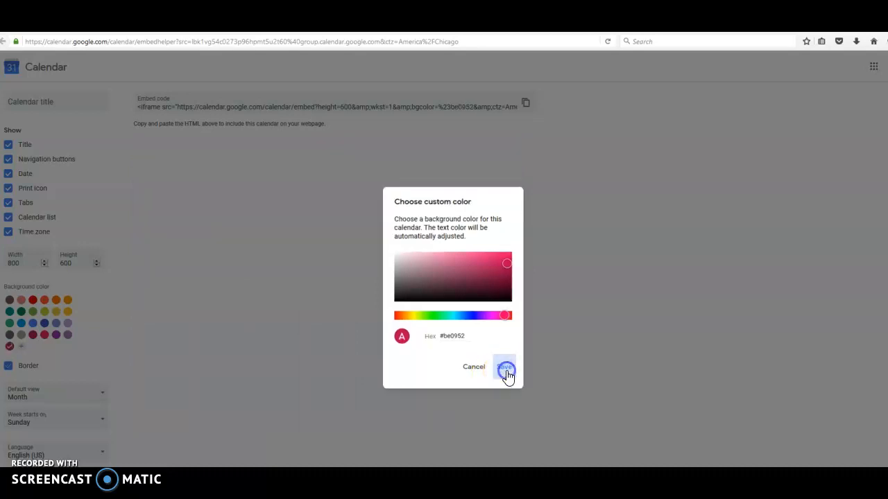
Set the embedded calendar's width to 900 and its height to 650
click(45, 262)
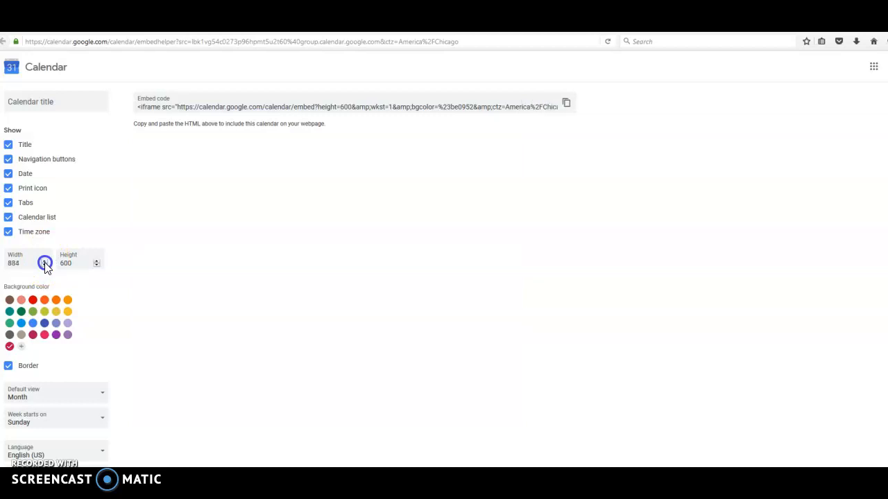
click(44, 263)
click(44, 263)
click(45, 263)
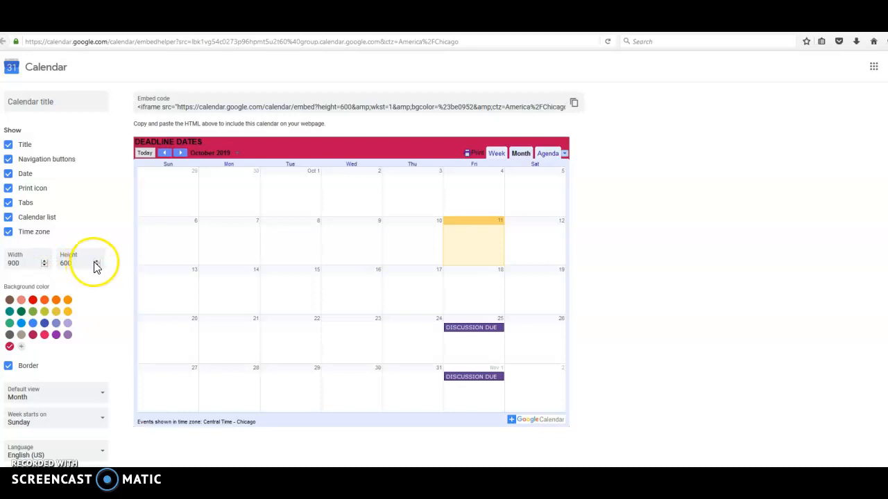
click(96, 262)
click(96, 262)
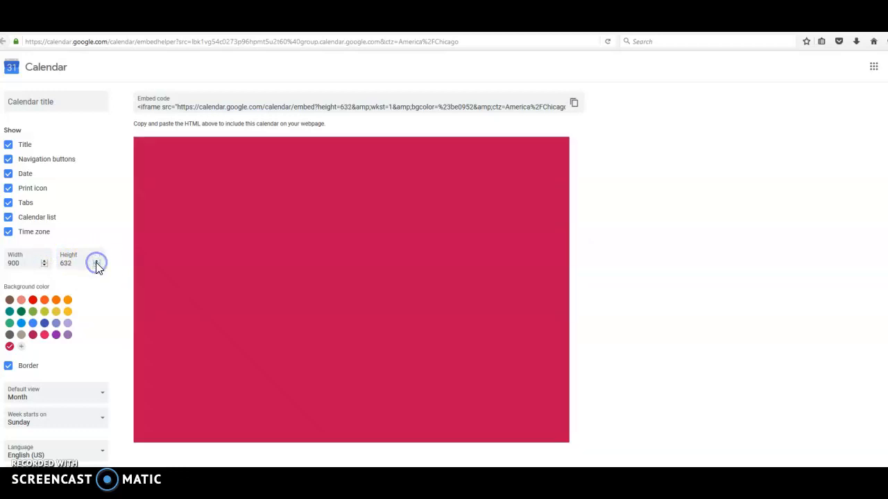
click(96, 262)
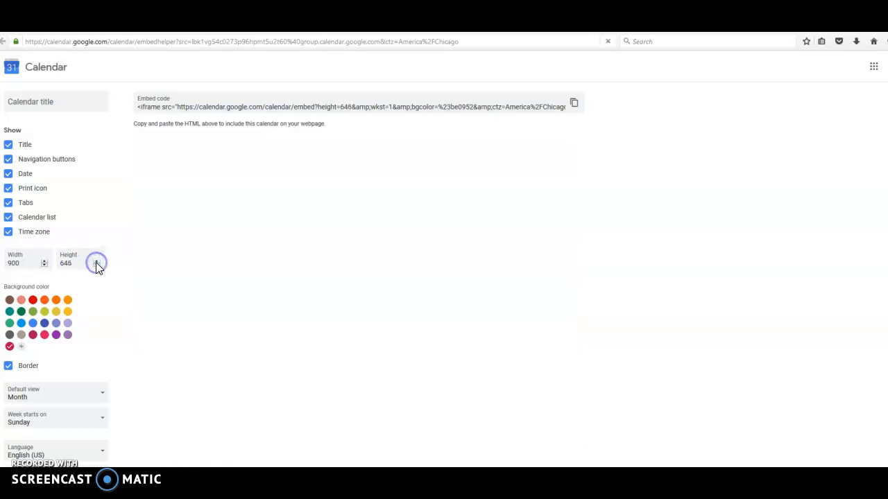
click(95, 262)
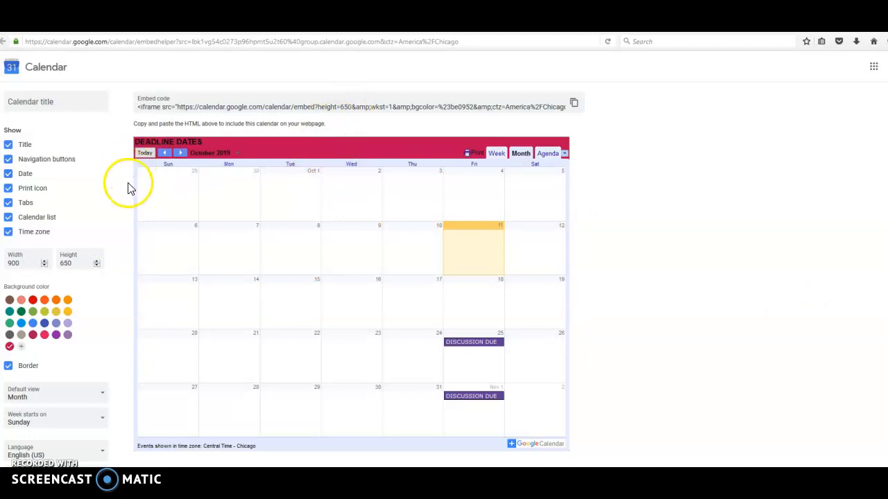
Copy the calendar's full embed code and switch to the TEDC2 course page in Moodle
click(158, 106)
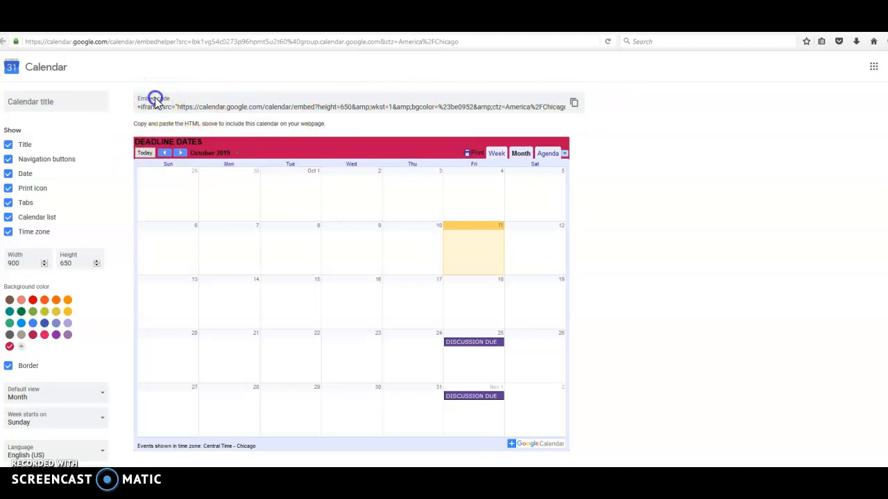
click(156, 102)
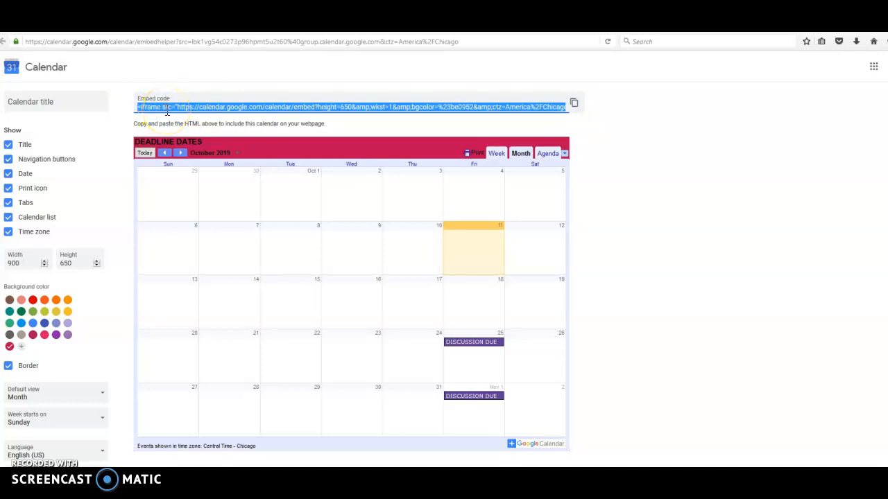
click(167, 27)
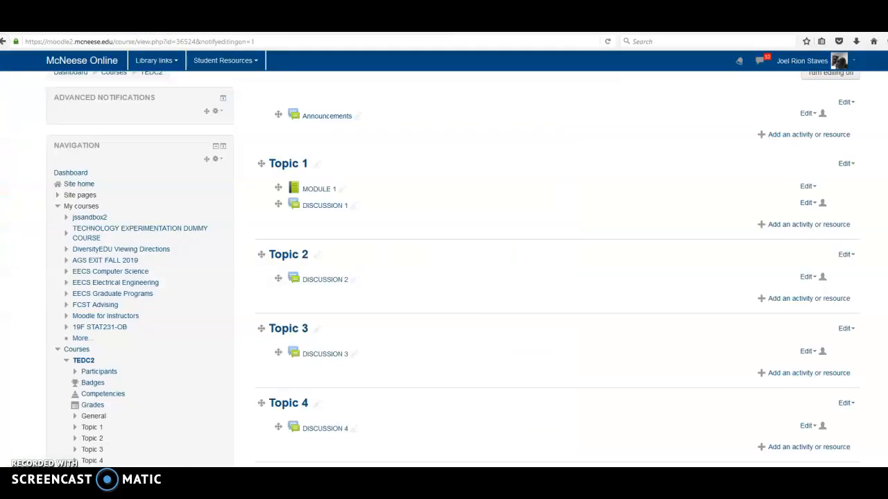
Examine the places that can hold the calendar: the first section's edit options and the course blocks available to add, including HTML
scroll(450, 181, up, 2)
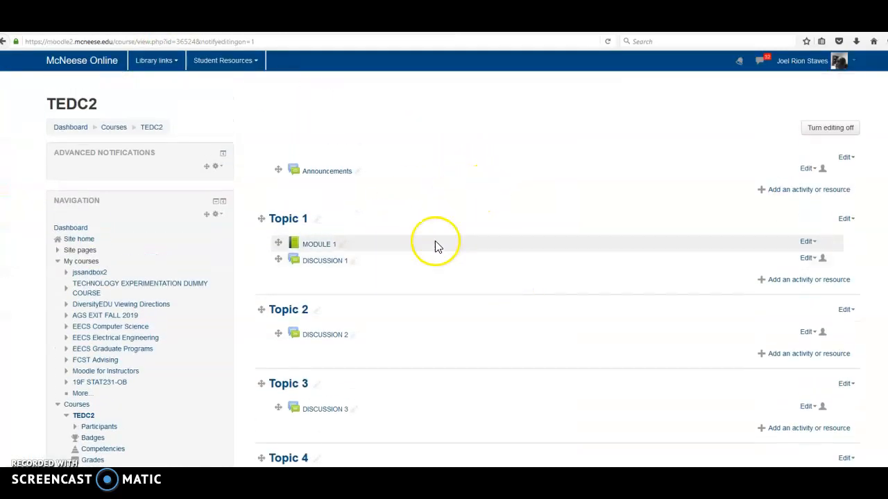
click(847, 158)
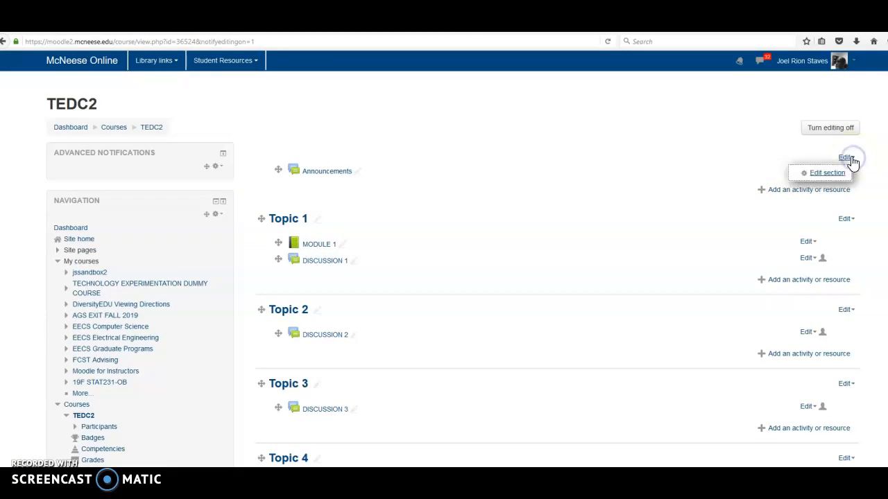
click(628, 108)
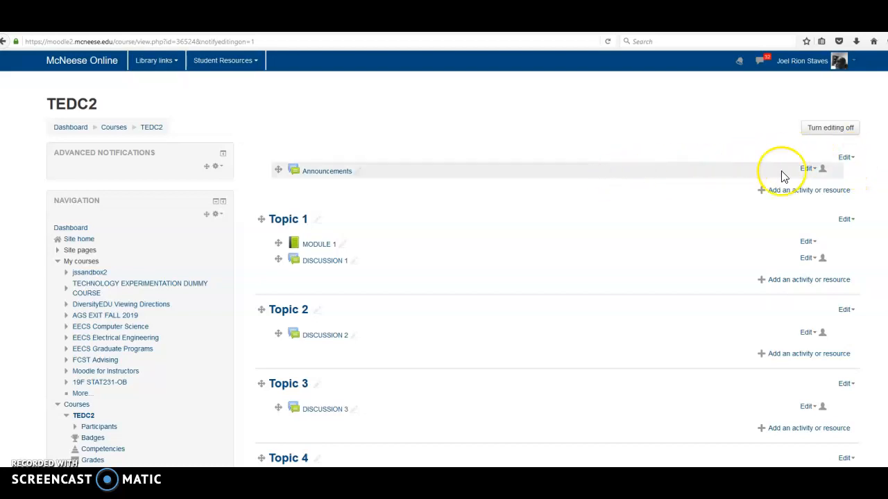
scroll(410, 323, down, 5)
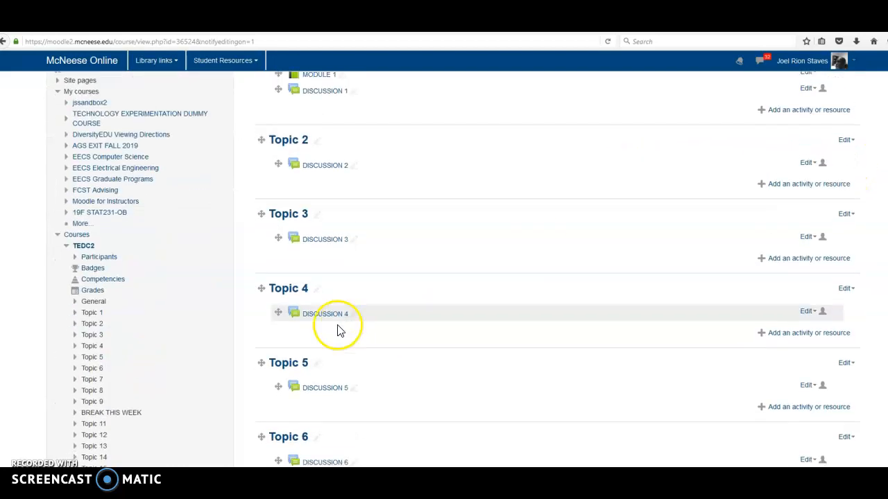
scroll(184, 327, down, 5)
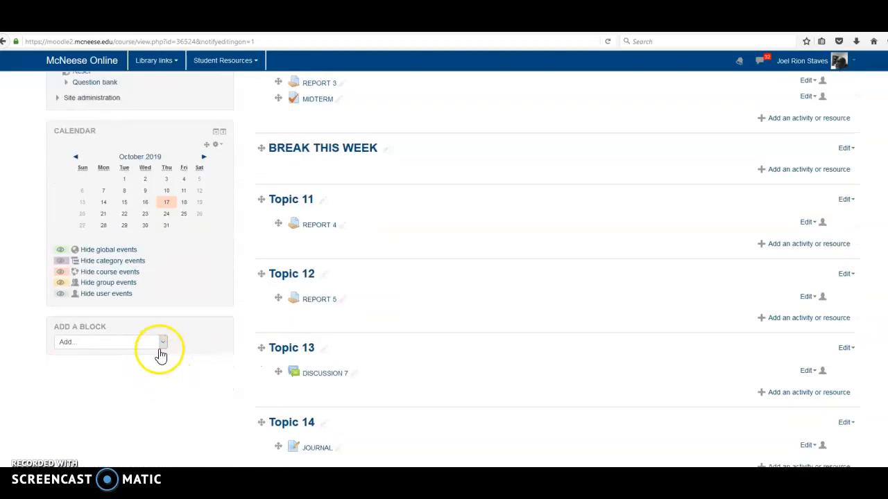
click(163, 341)
scroll(101, 416, down, 1)
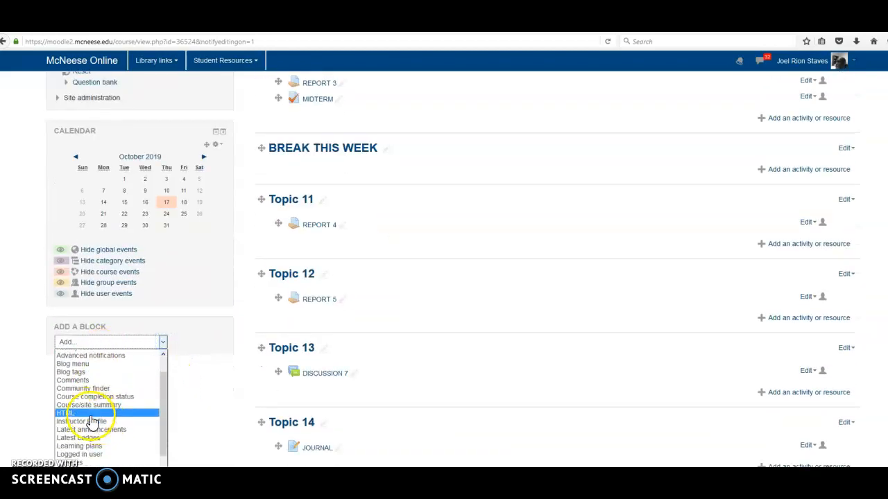
scroll(729, 173, up, 10)
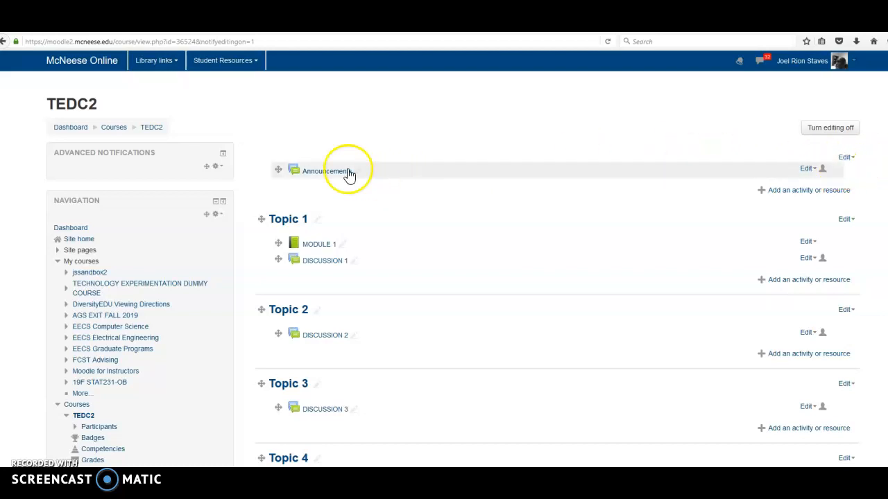
Open the course's General section for editing and insert the calendar's embed code into the summary's HTML source
click(853, 161)
click(832, 174)
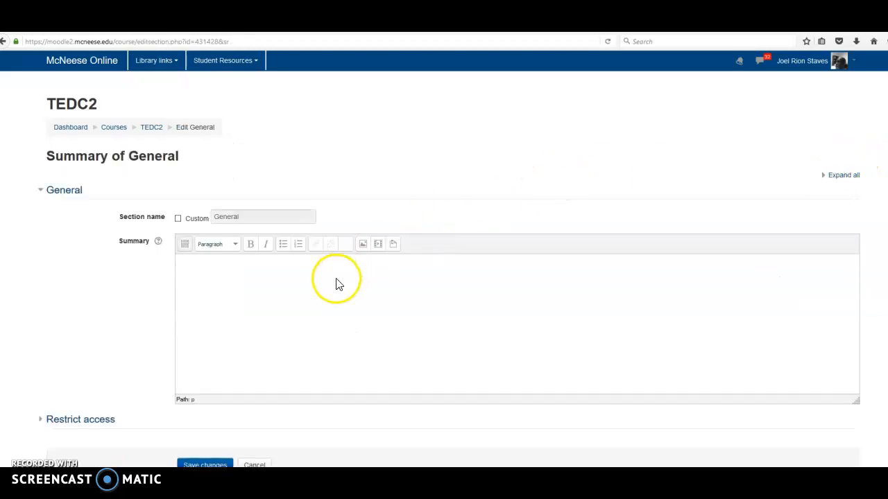
click(185, 244)
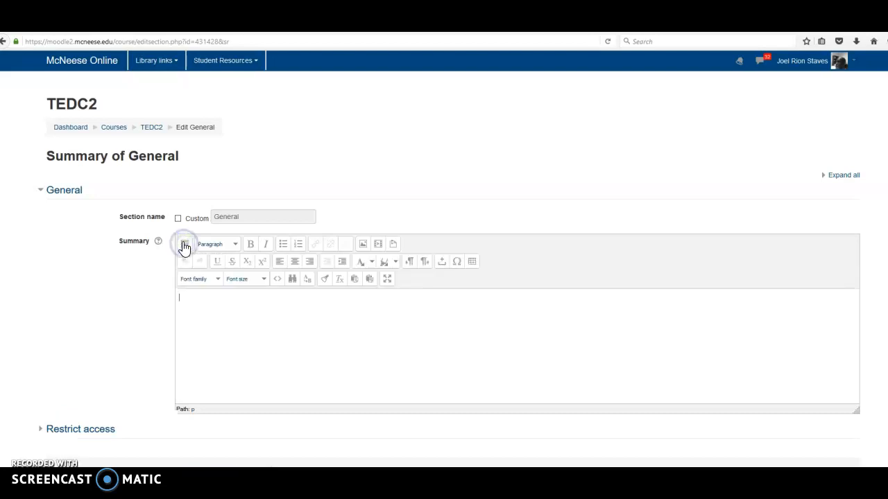
click(277, 283)
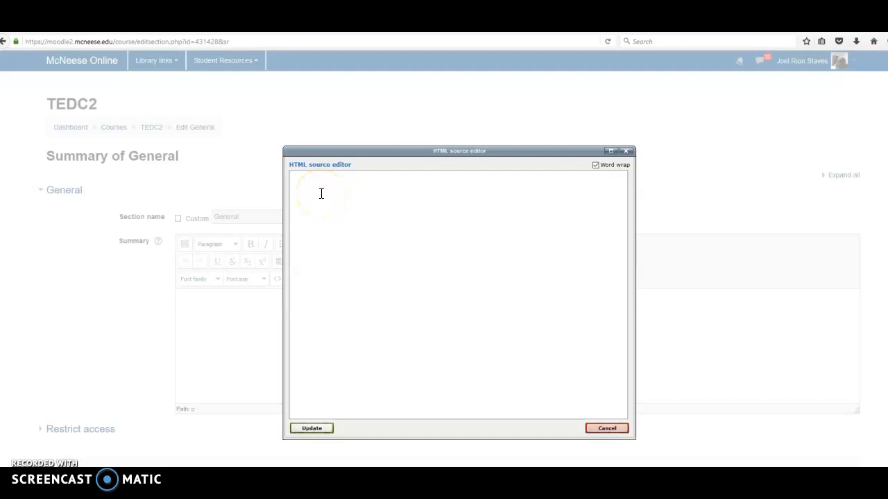
text(<iframe src="https://calendar.google.com/calendar/embed?height=650&amp;wkst=1&amp;bgcolor=%23be0952&amp;ctz=America%2FChicago&amp;src=bGJrMXZnNTRjMDI3M3A5NmhwbXQ1dTJ0NjBAZ3JvdXAuY2FsZW5kYXIuZ29vZ2xlLmNvbQ&amp;color=%239E69AF" style="border-width:0" width="900" height="650" frameborder="0" scrolling="no"></iframe>)
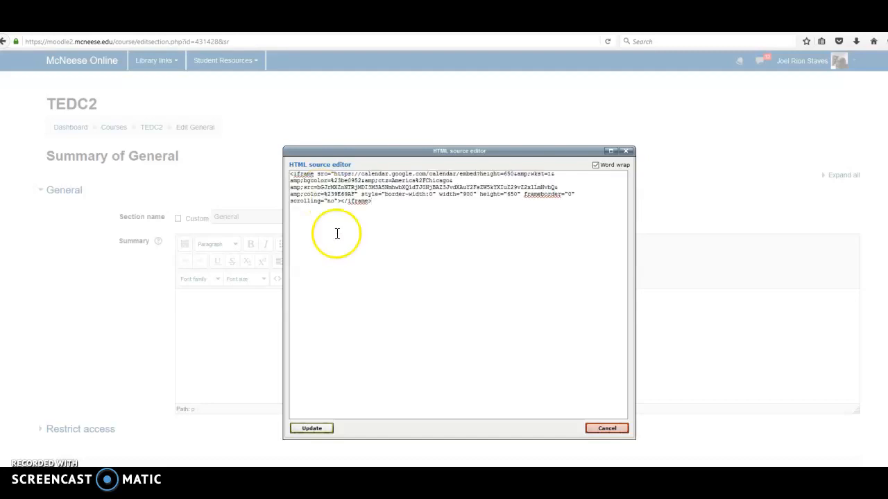
click(312, 428)
Check the embedded calendar in the General section's summary and save the changes
scroll(698, 341, down, 3)
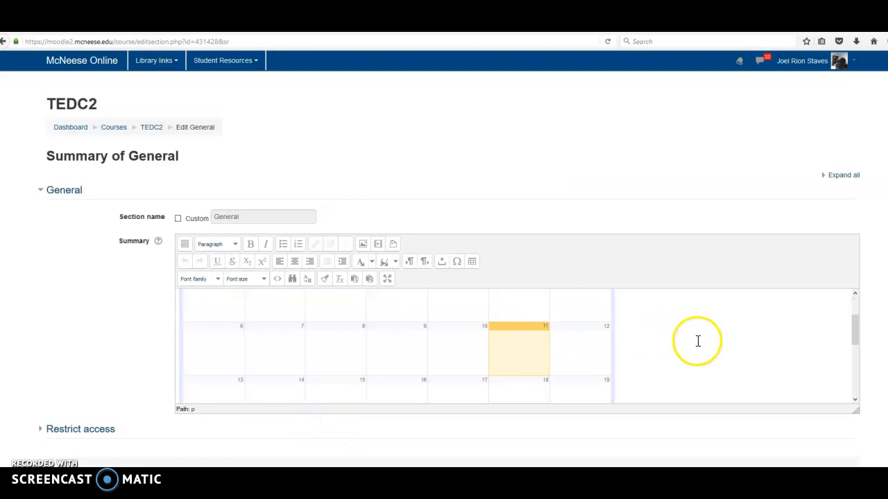
scroll(498, 352, up, 2)
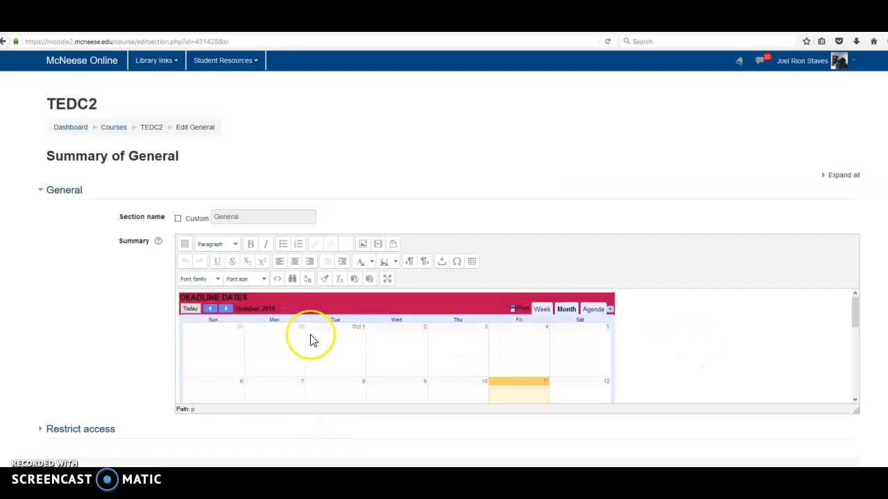
scroll(435, 371, down, 5)
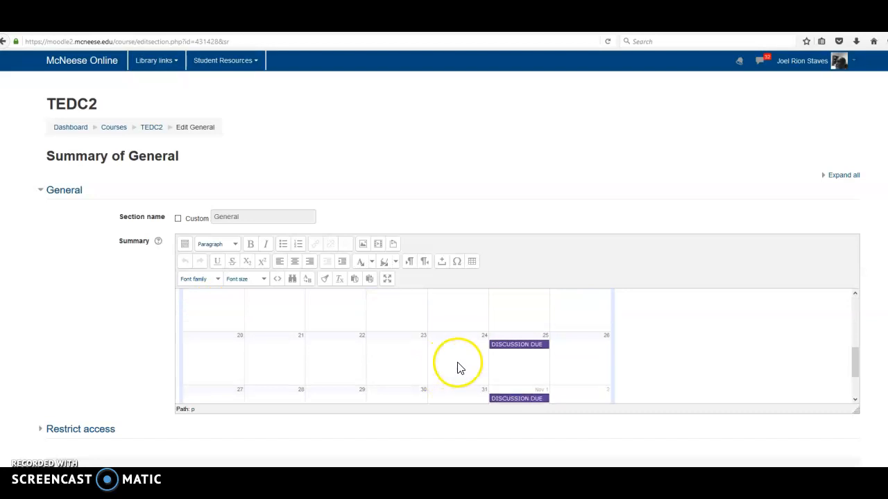
scroll(742, 337, up, 5)
scroll(638, 376, down, 2)
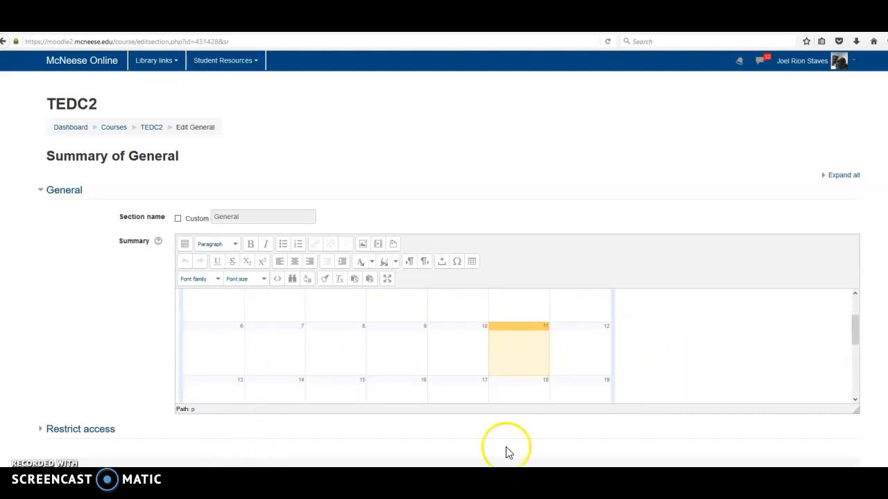
scroll(390, 463, down, 1)
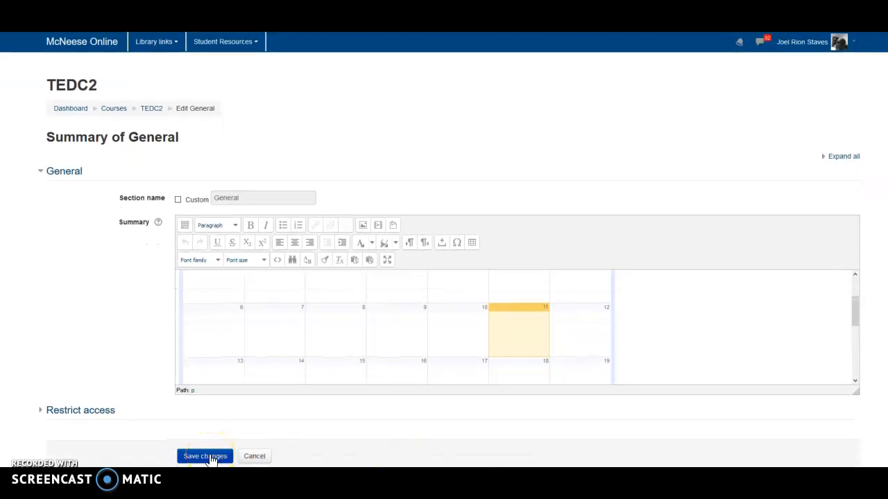
click(205, 457)
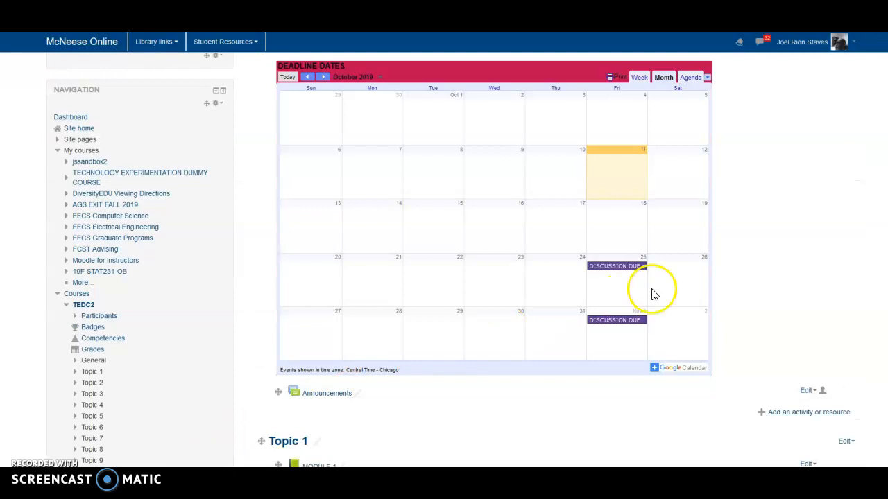
Review the embedded DEADLINE DATES calendar in the General section of the course page
scroll(805, 250, up, 1)
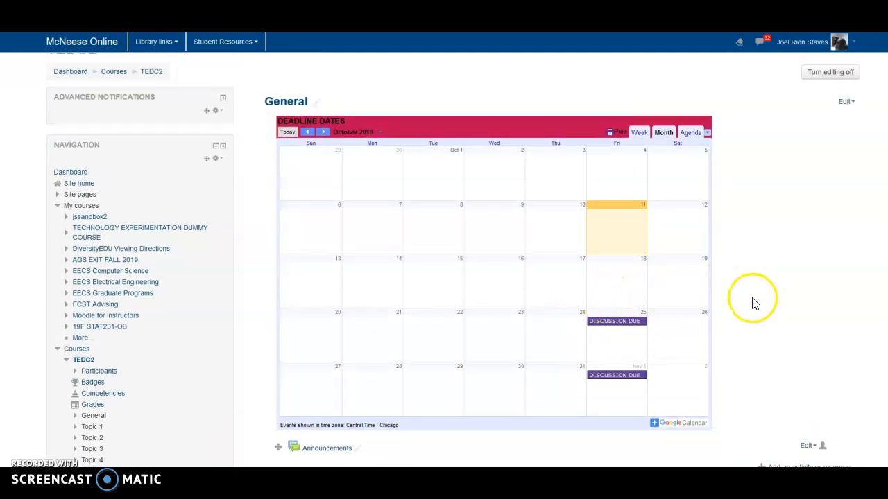
scroll(753, 301, down, 1)
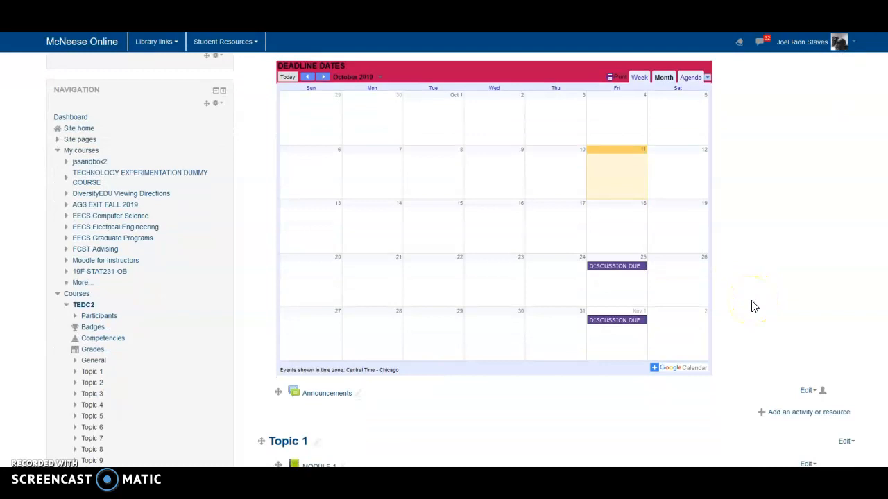
scroll(816, 256, up, 2)
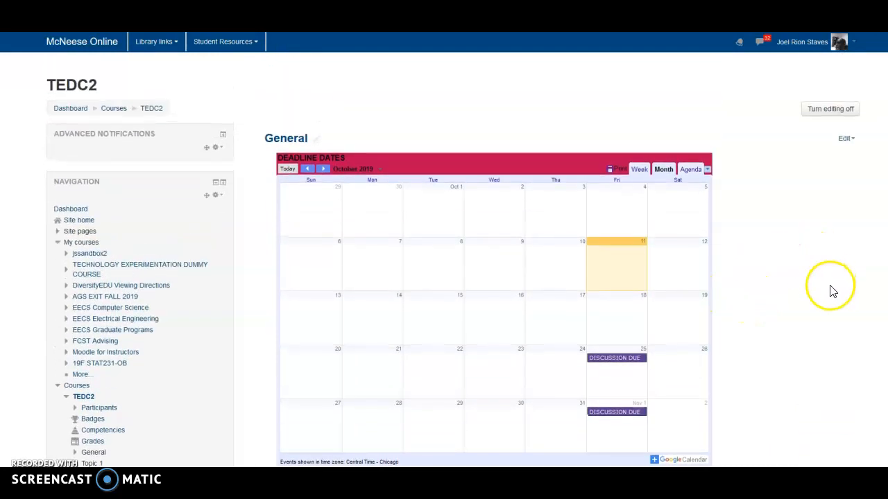
scroll(828, 290, down, 1)
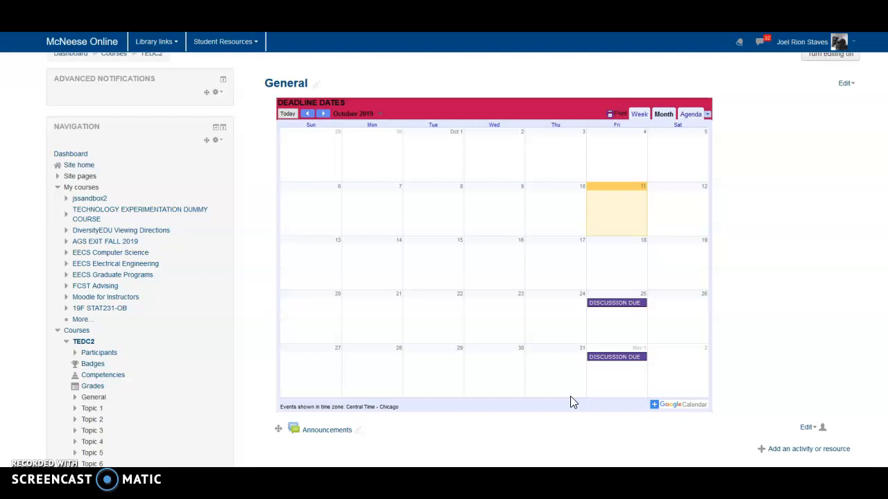
Add an HTML block to the TEDC2 course page
scroll(145, 291, down, 7)
scroll(229, 352, down, 4)
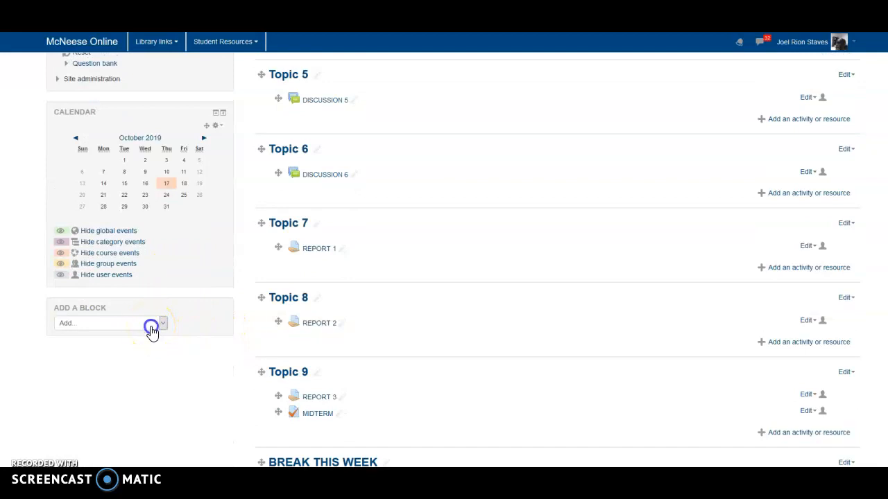
click(152, 326)
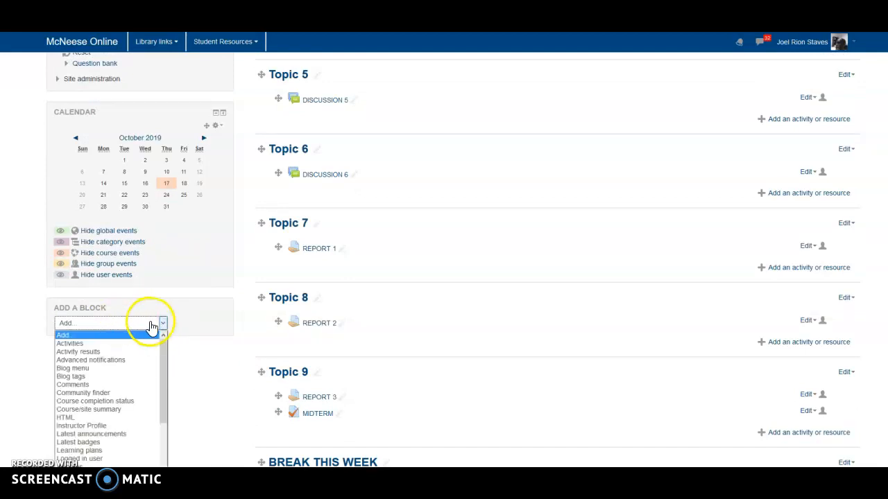
click(73, 418)
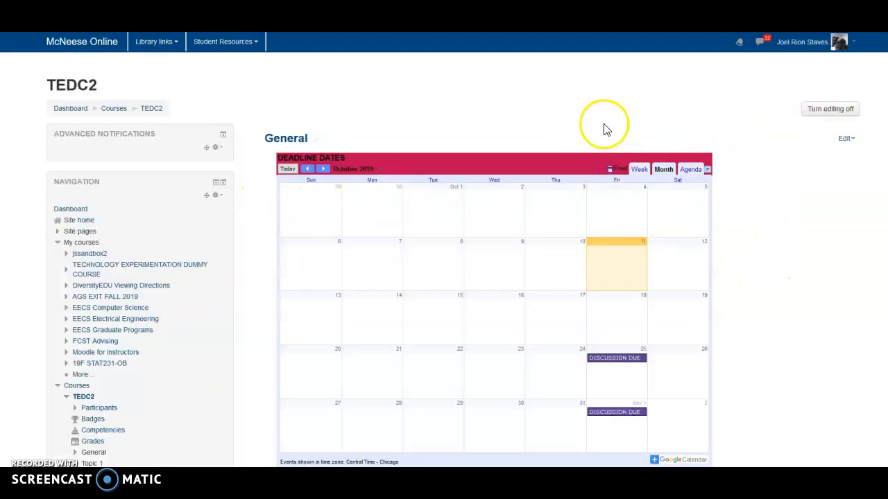
Open the configuration of the new HTML block below the course's Calendar block
scroll(234, 254, down, 15)
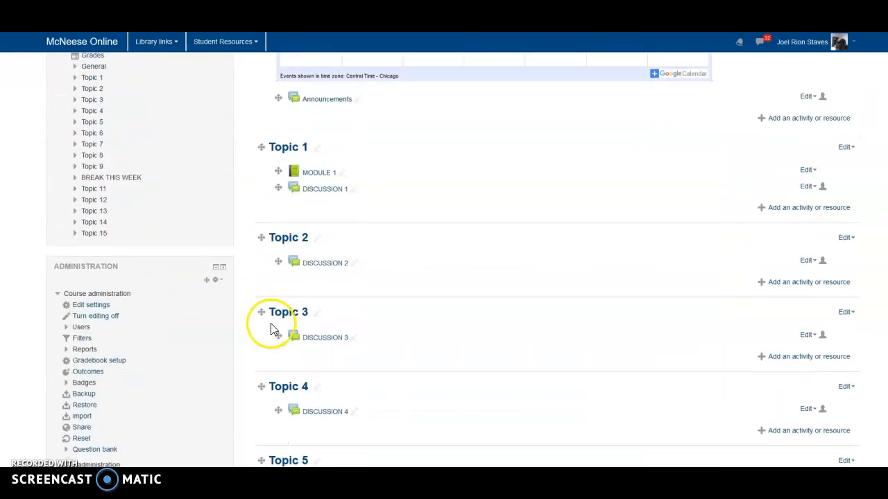
scroll(258, 306, down, 1)
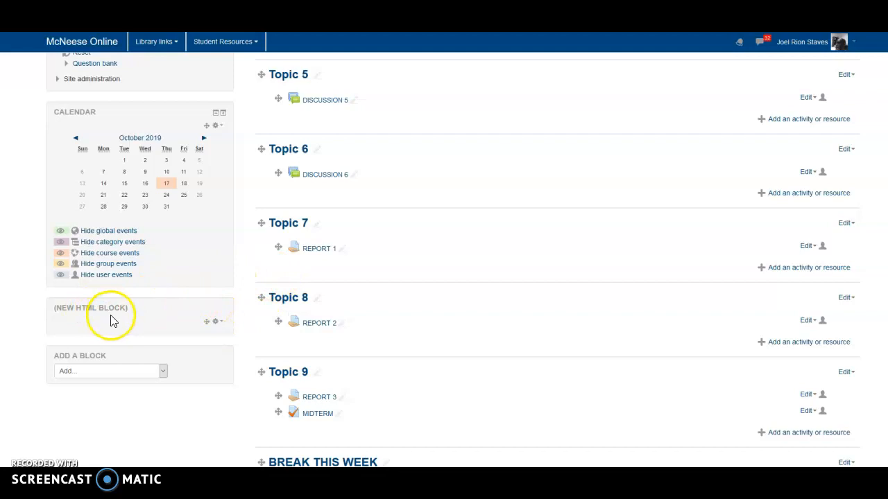
click(215, 323)
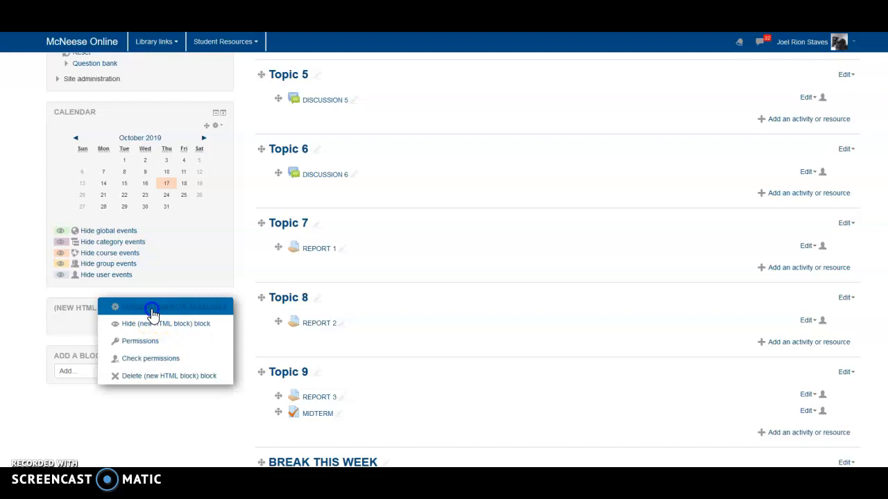
click(153, 313)
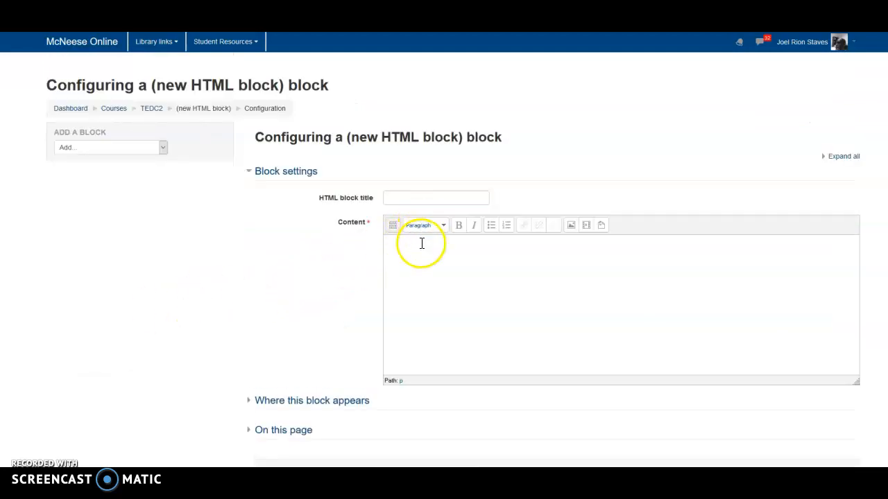
Insert the calendar's embed code into the HTML source of the block's content and save the changes
click(392, 227)
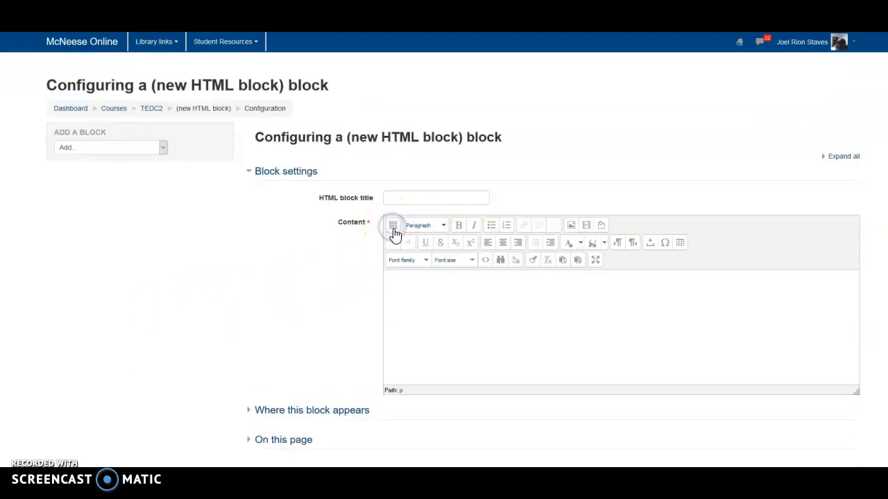
click(486, 262)
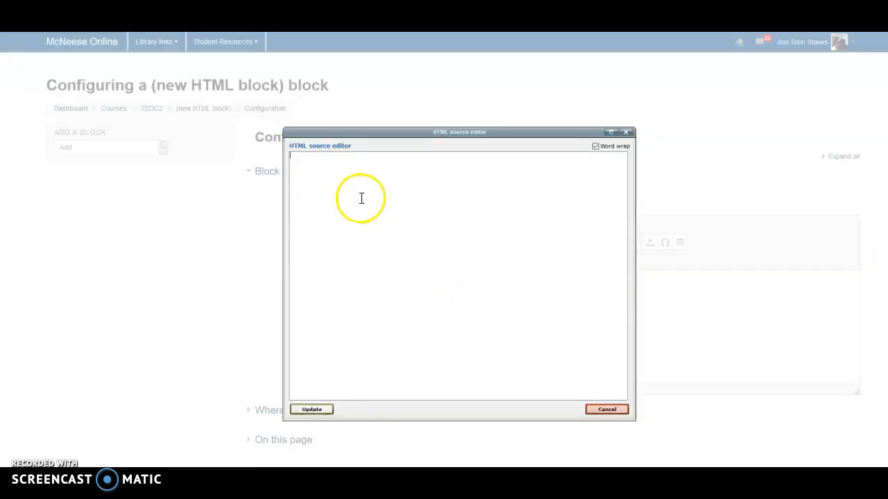
key(ctrl+v)
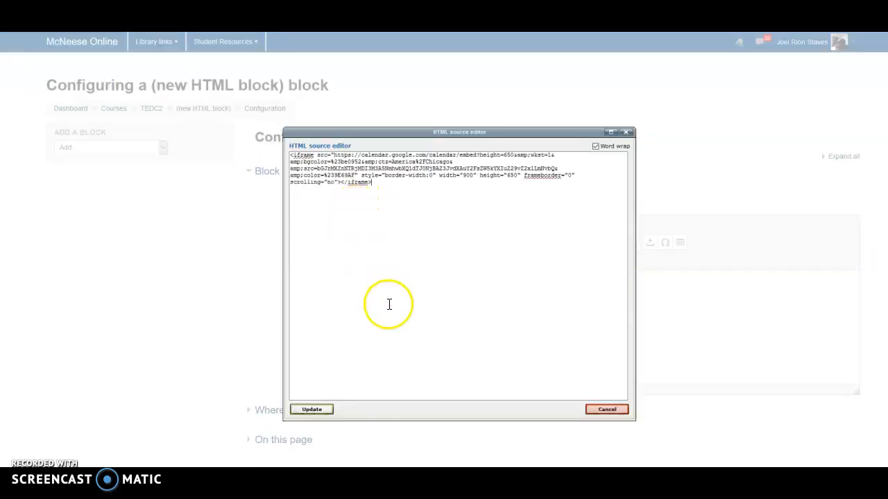
click(314, 411)
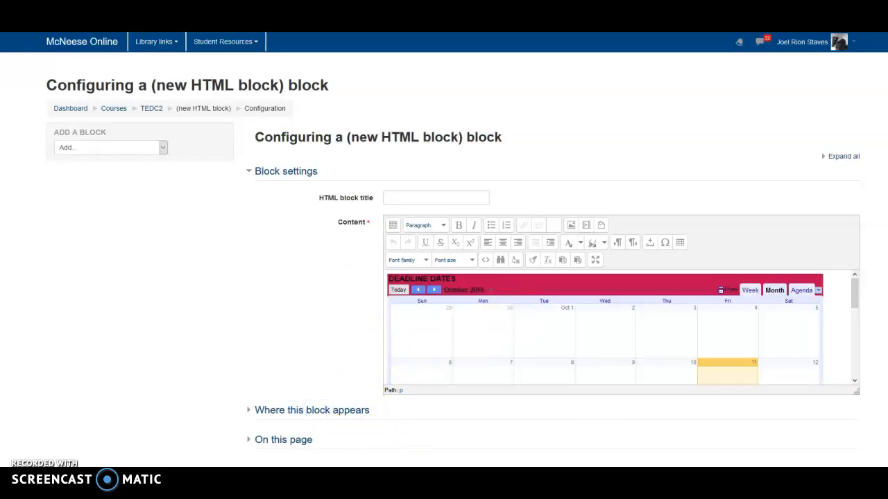
scroll(444, 277, down, 3)
click(412, 399)
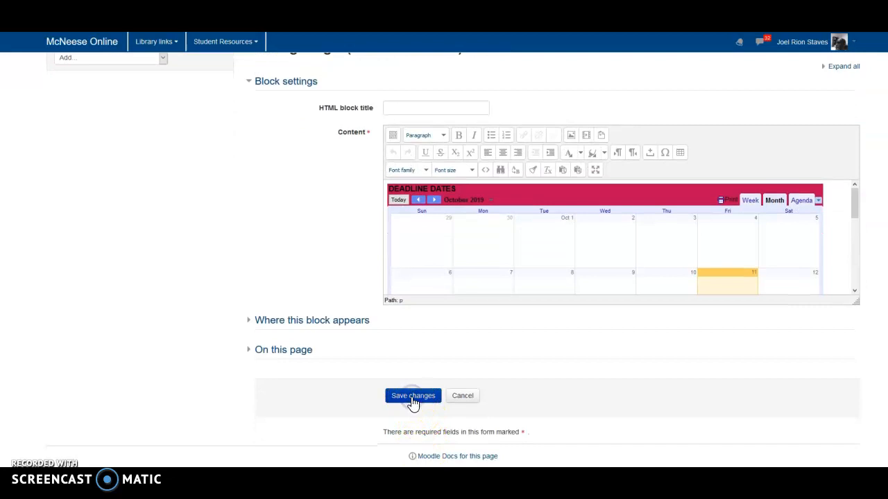
Examine how the DEADLINE DATES calendar fits in the new HTML block, including its horizontal extent
scroll(825, 264, down, 5)
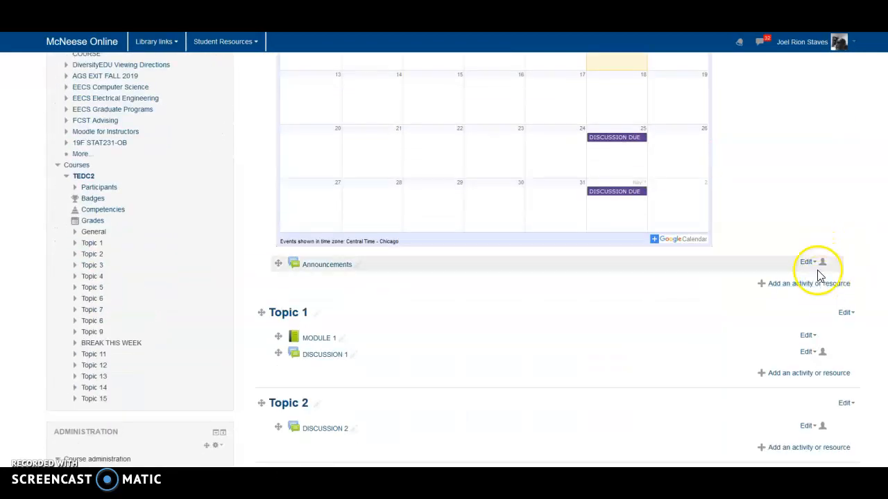
scroll(511, 293, down, 5)
scroll(500, 312, up, 7)
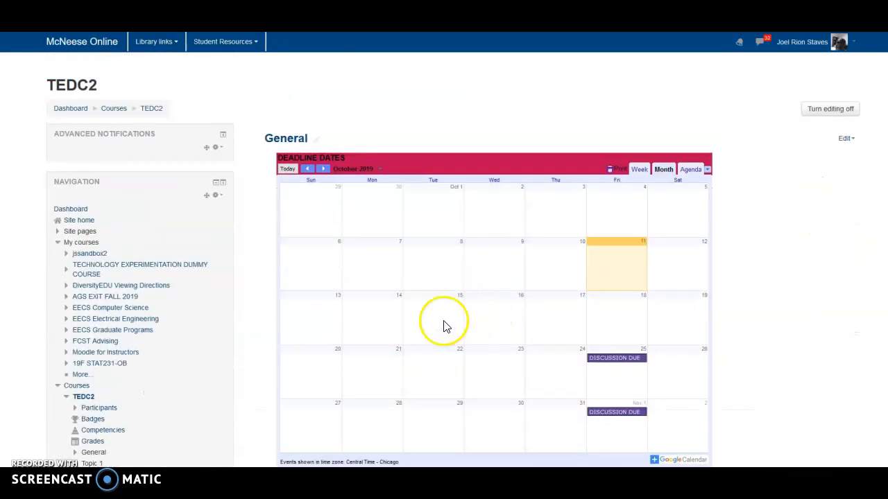
scroll(446, 327, down, 10)
scroll(249, 340, up, 4)
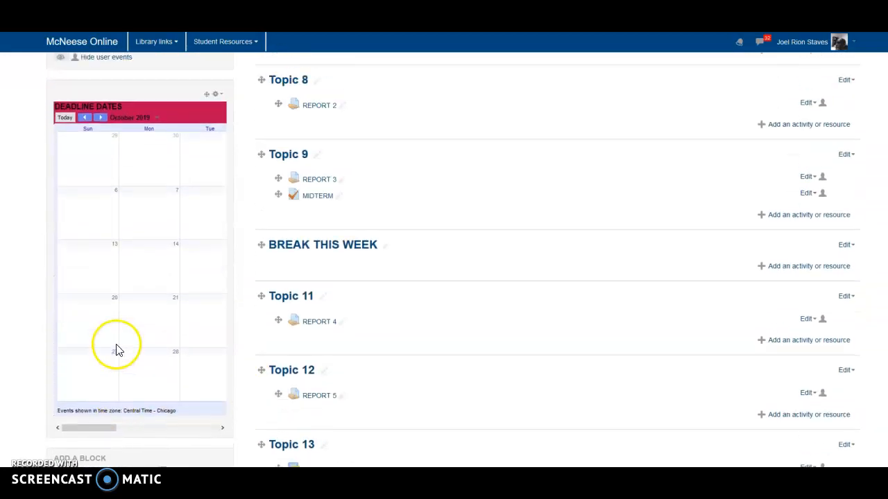
scroll(116, 350, up, 1)
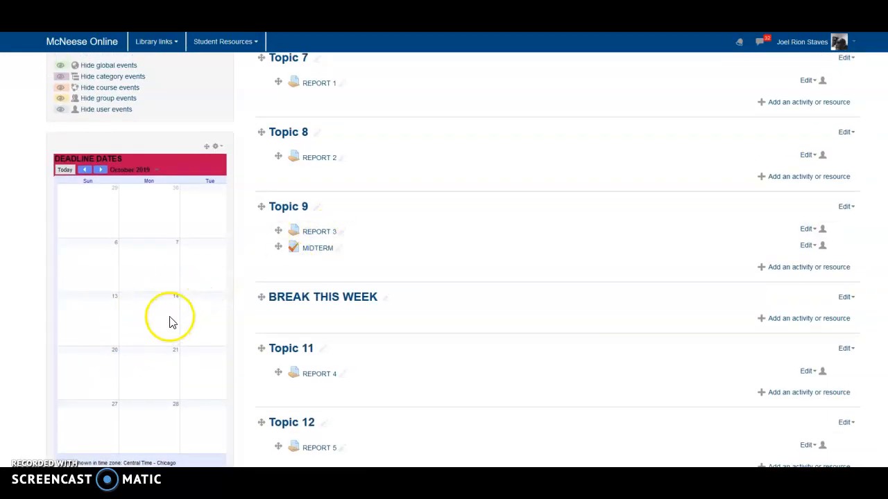
scroll(168, 321, down, 1)
drag(97, 428, 50, 434)
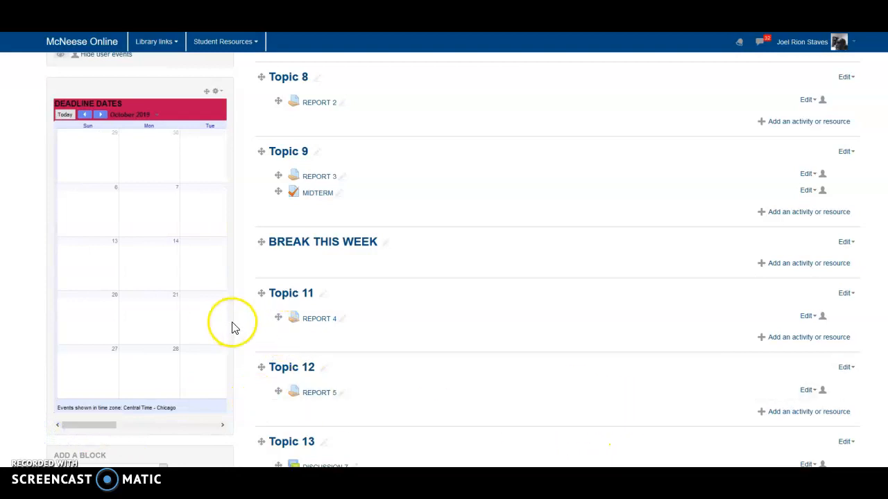
Show November 2019 in the DEADLINE DATES calendar embedded in the General section
scroll(573, 265, up, 15)
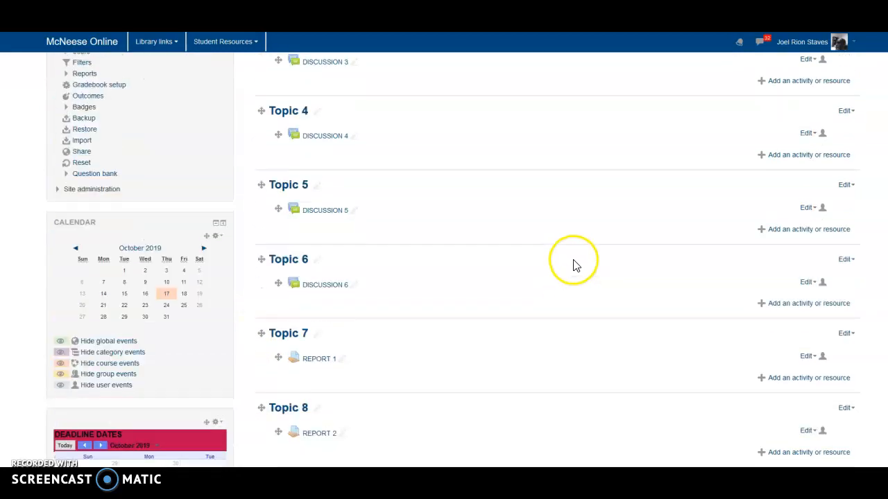
scroll(573, 265, up, 3)
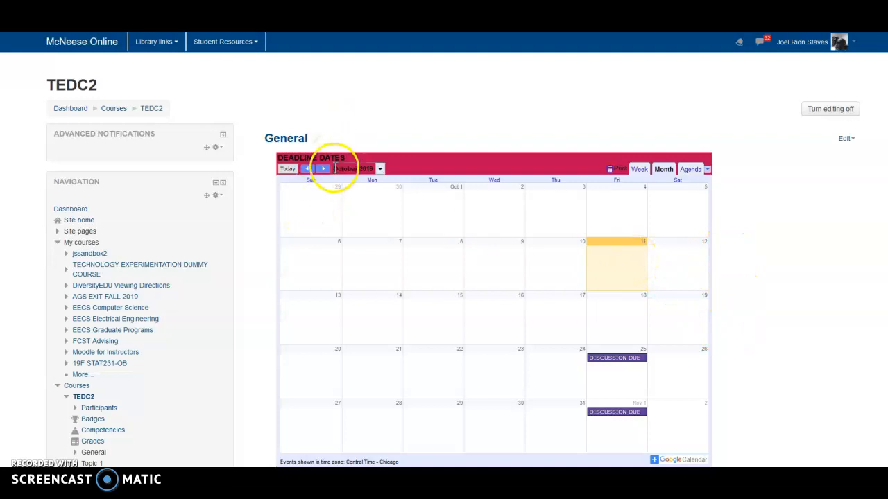
click(379, 170)
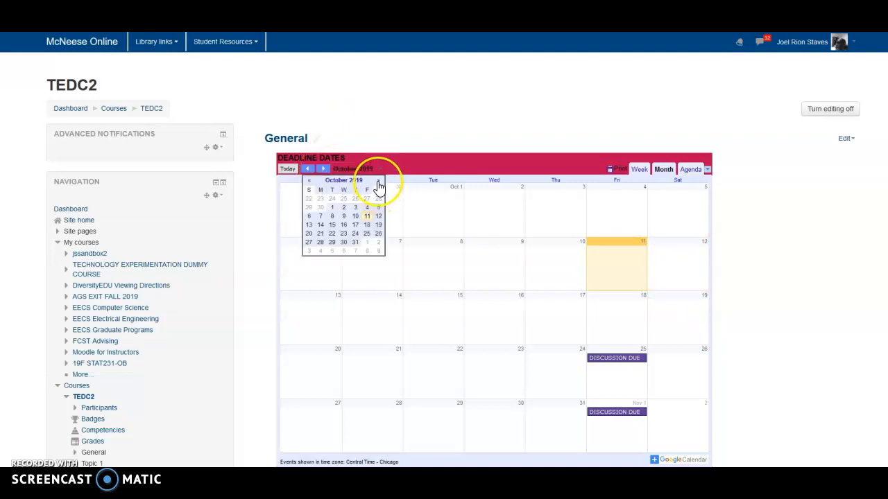
click(379, 181)
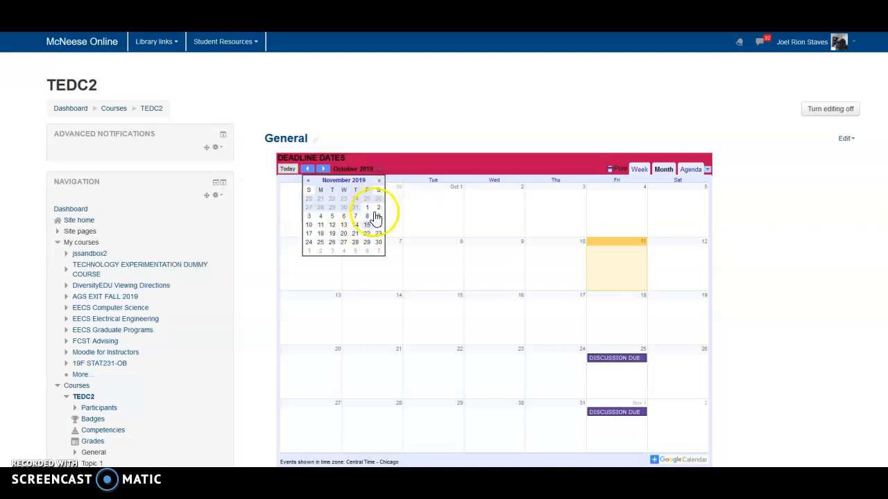
click(349, 181)
click(324, 168)
click(468, 193)
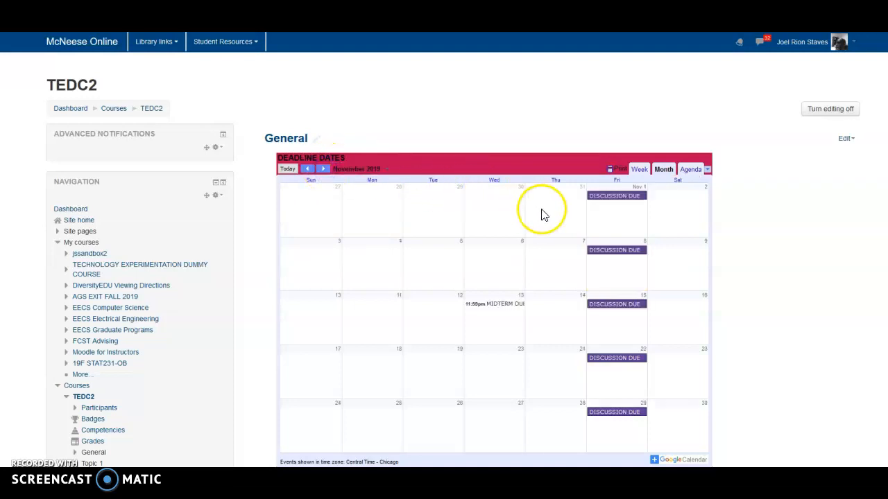